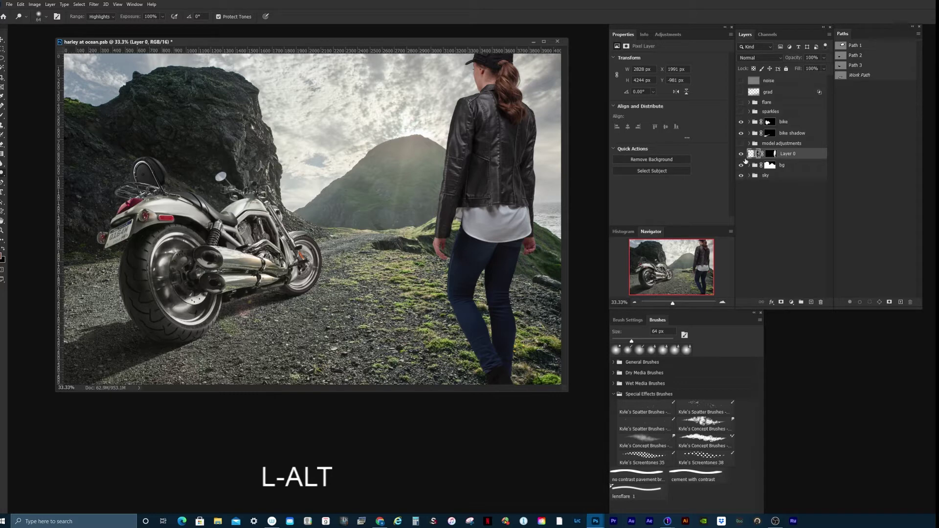
Examine the model on Layer 0 hidden and shown, with its mask disabled and enabled, and the mask on its own.
left_click(741, 154)
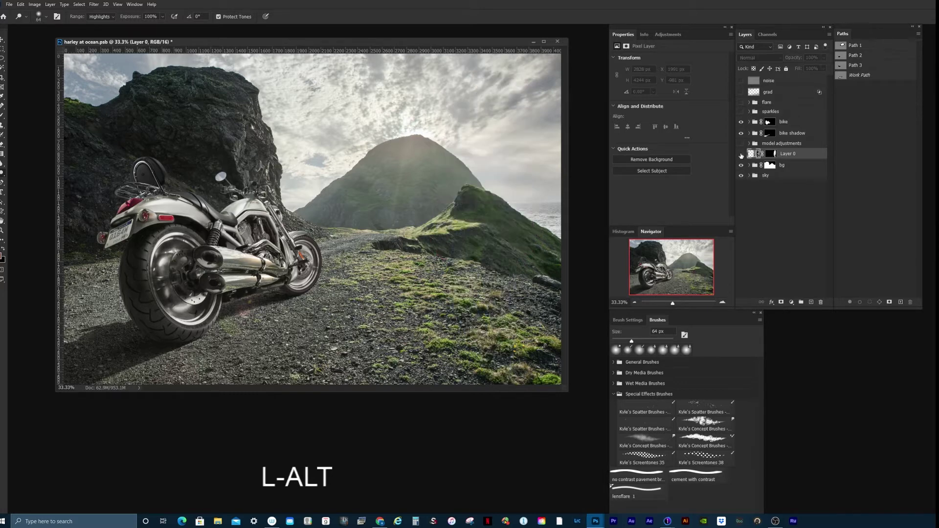
left_click(742, 155)
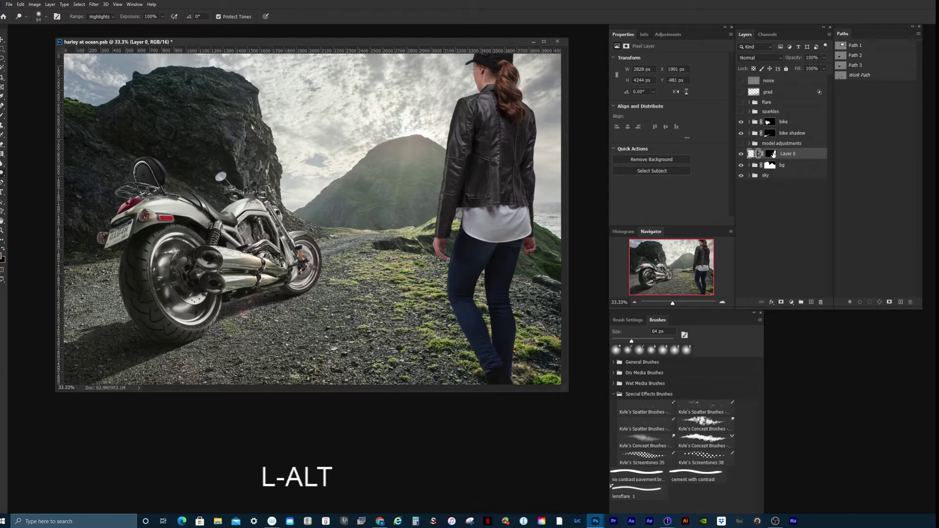
left_click(772, 155)
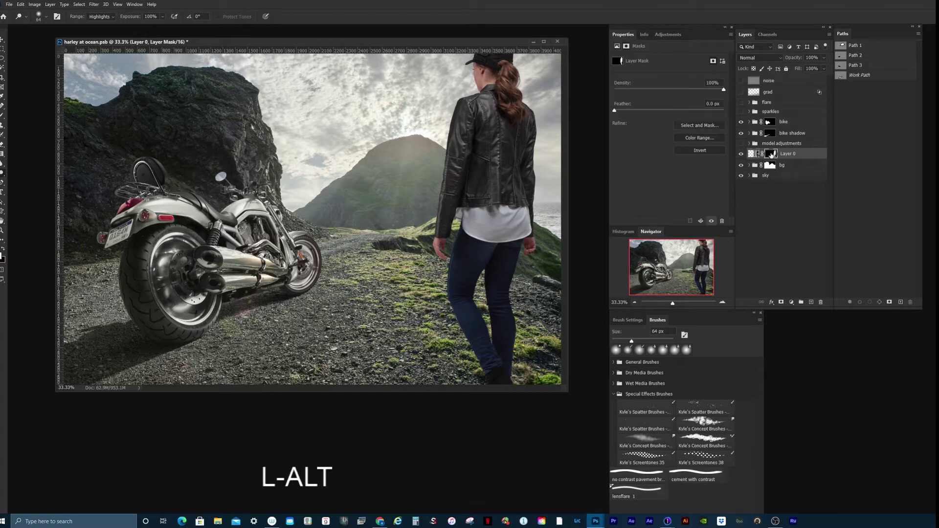
left_click(772, 156, "shift")
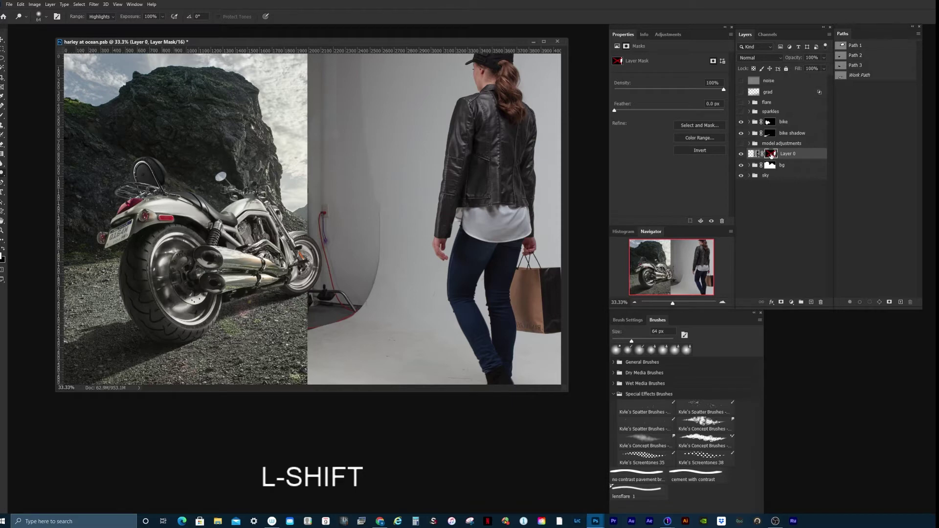
left_click(772, 155, "shift")
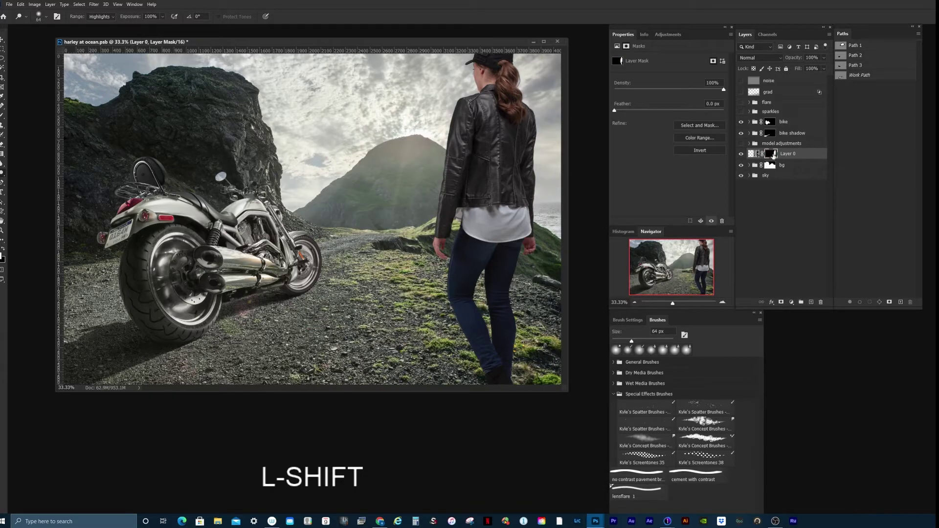
key("alt")
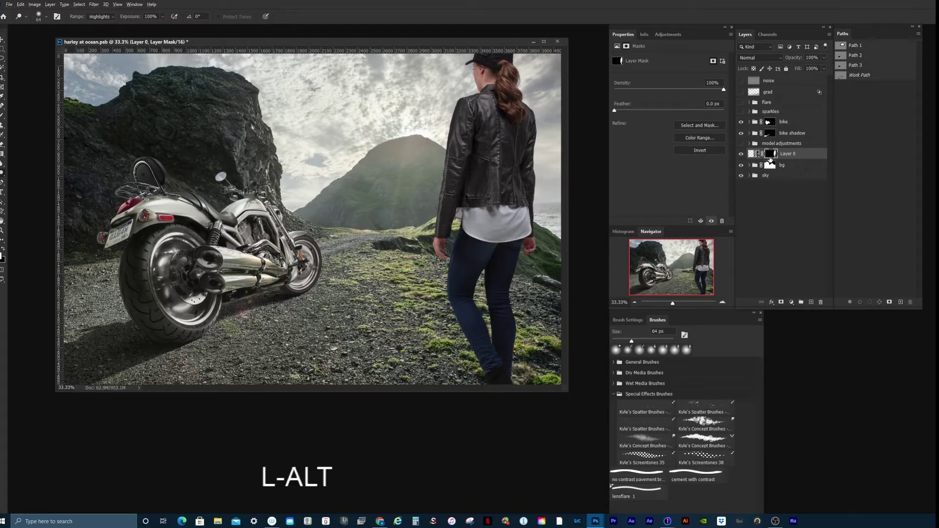
left_click(771, 155, "alt")
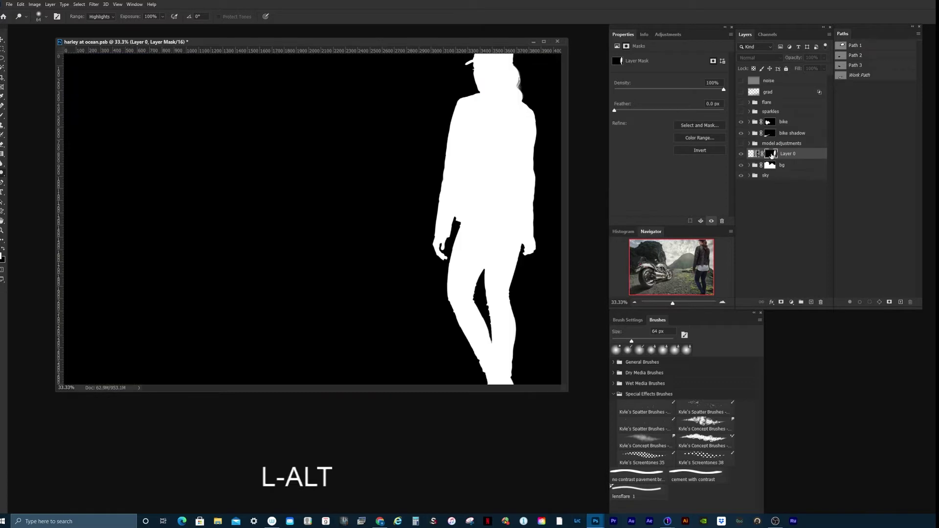
left_click(773, 155, "alt")
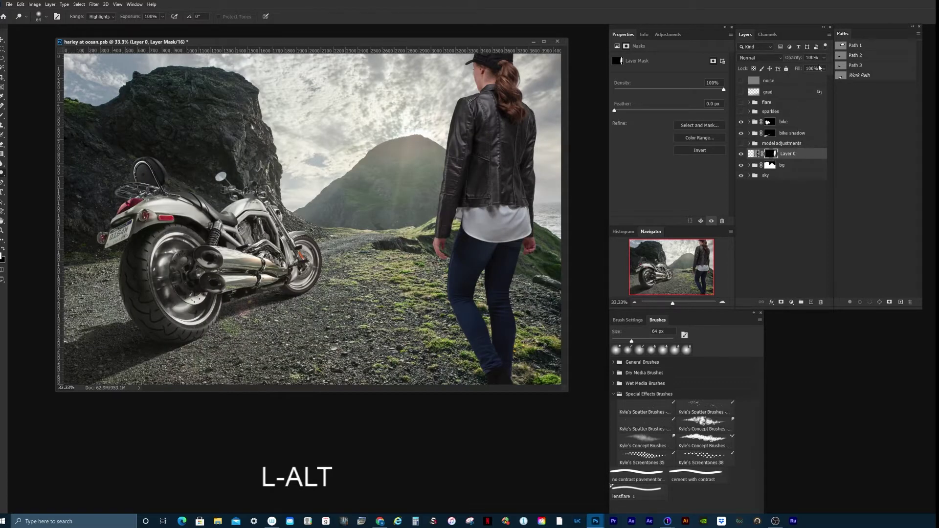
Duplicate Layer 0 as Layer 0 copy and permanently apply the layer mask on the copy.
left_click(831, 35)
left_click(850, 67)
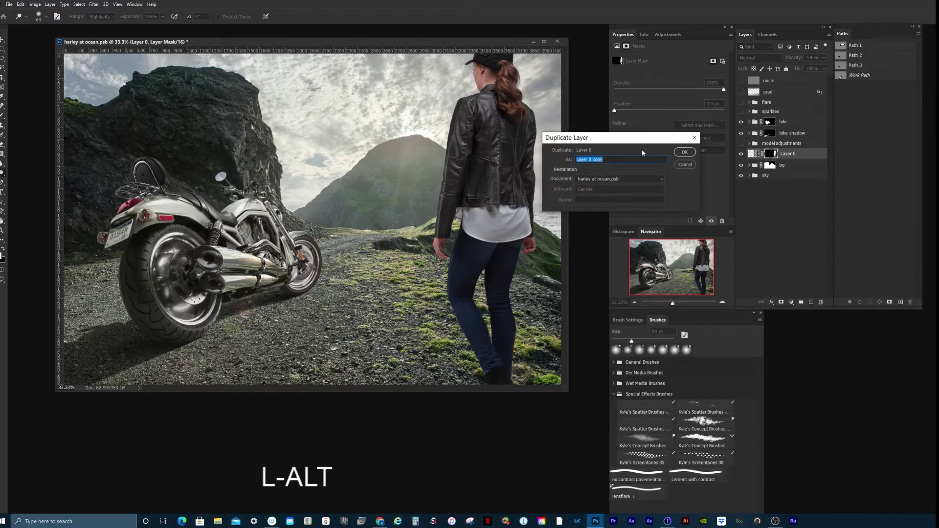
left_click(686, 153)
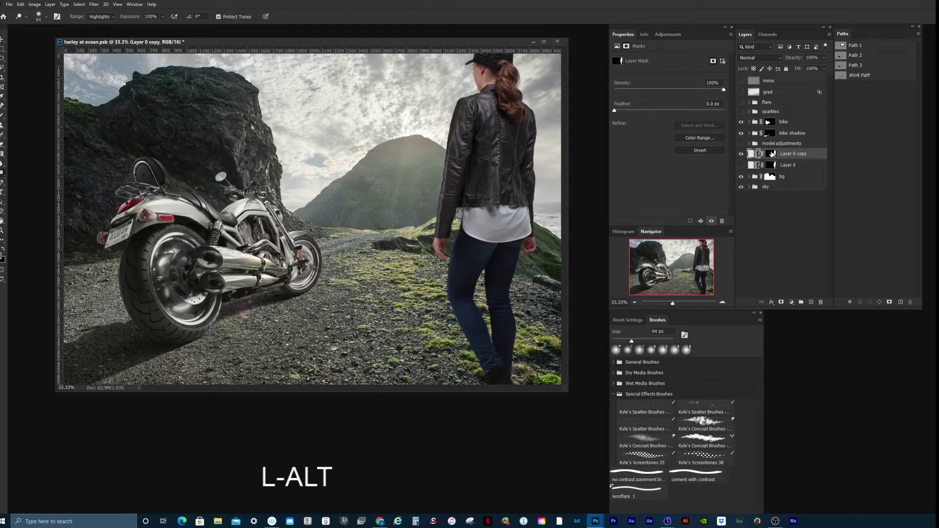
left_click_drag(774, 156, 822, 303)
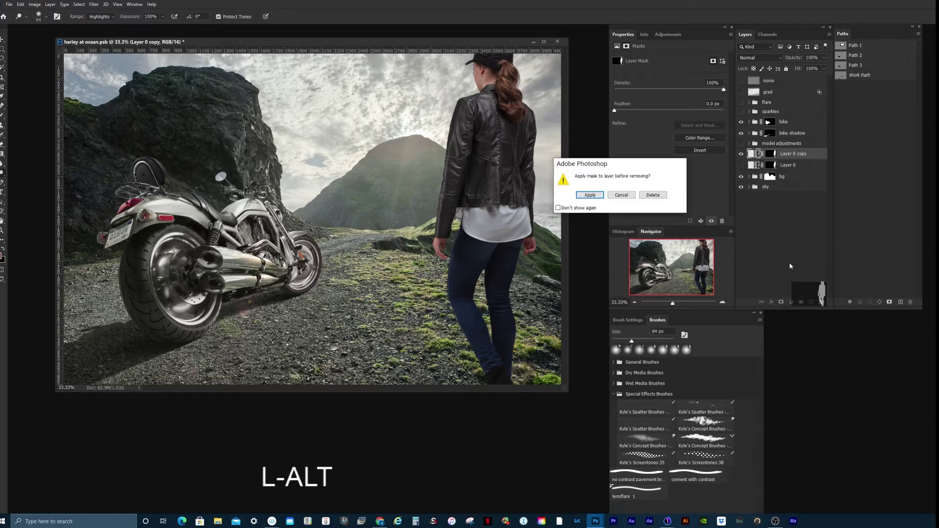
left_click(598, 196)
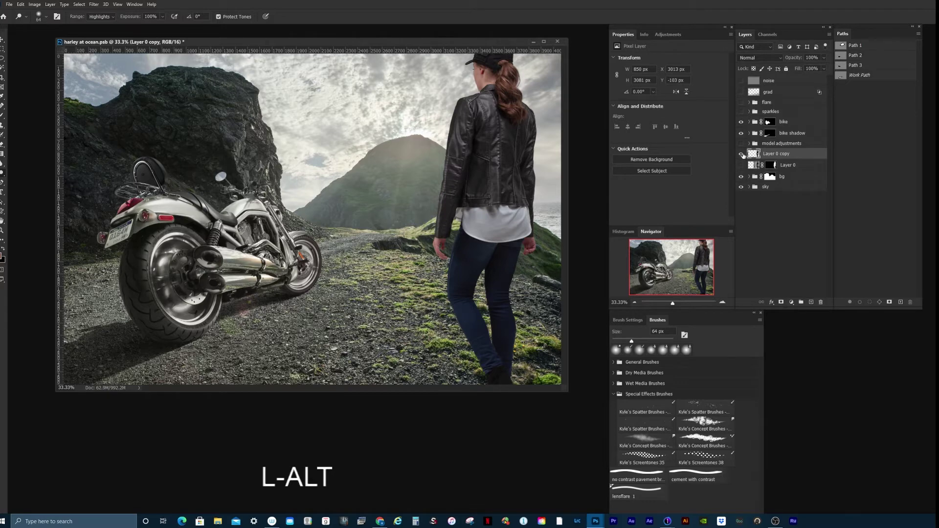
Convert Layer 0 copy to a smart object.
left_click(742, 154, "alt")
left_click(741, 155, "alt")
left_click(830, 36)
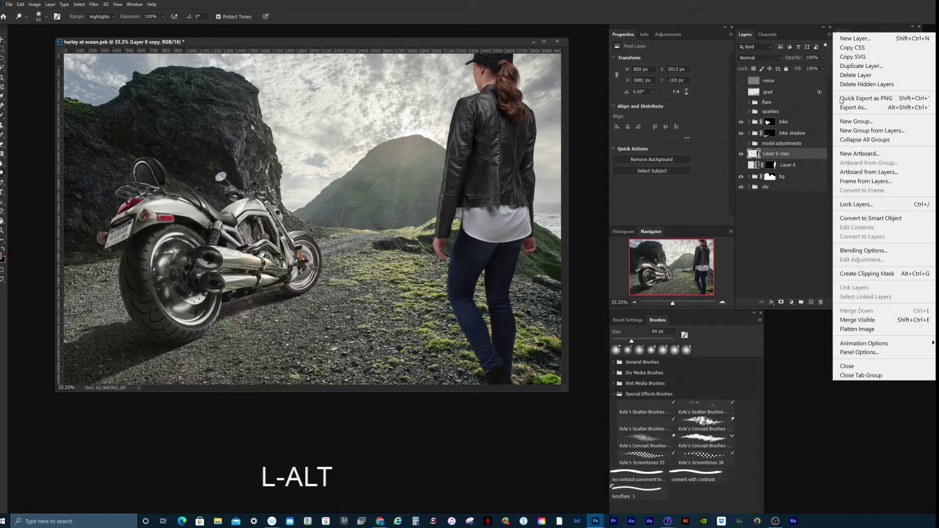
left_click(871, 220)
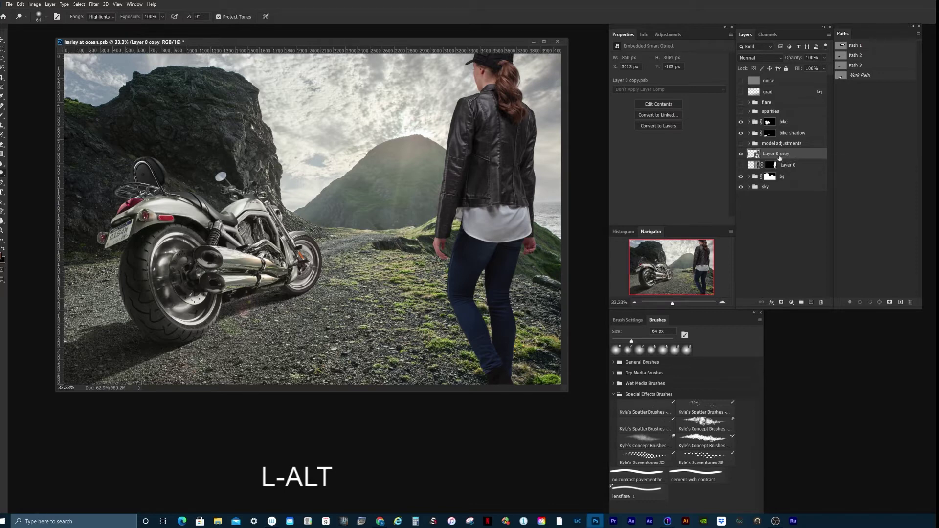
Start a Path Blur on Layer 0 copy and place its default path nearly horizontally across the model's lower legs.
left_click(94, 5)
mouse_move(134, 122)
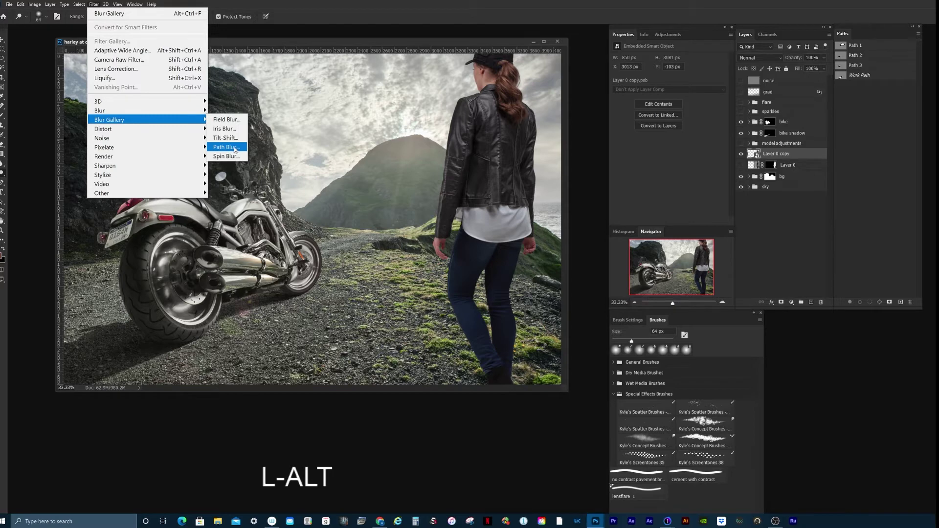
left_click(235, 148)
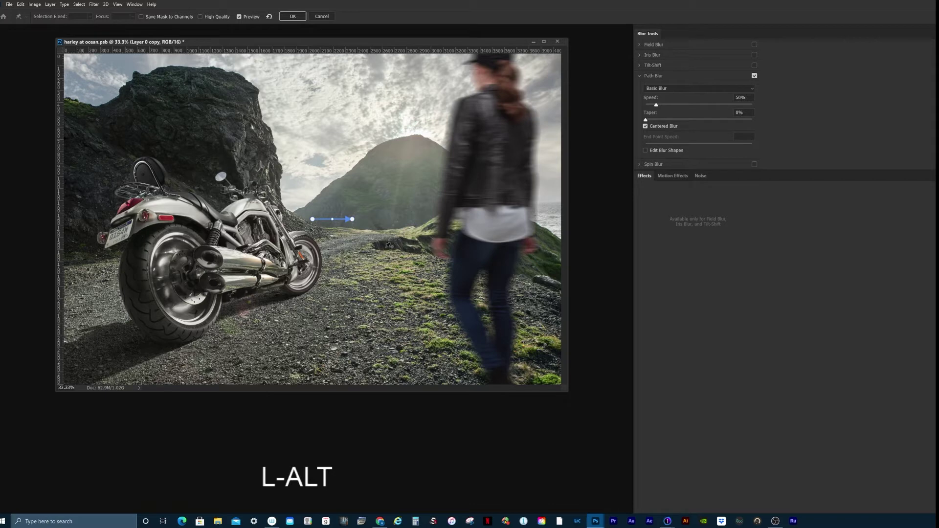
left_click_drag(314, 220, 433, 325)
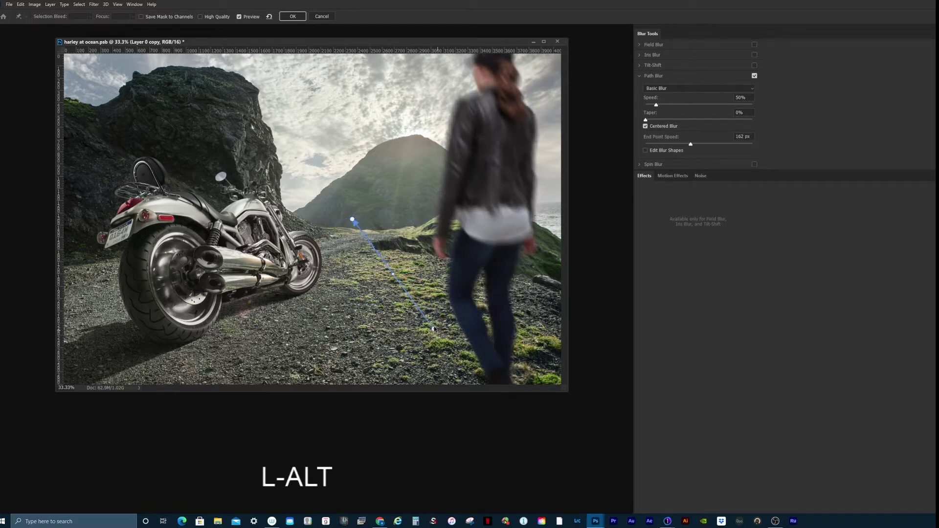
left_click_drag(353, 220, 543, 337)
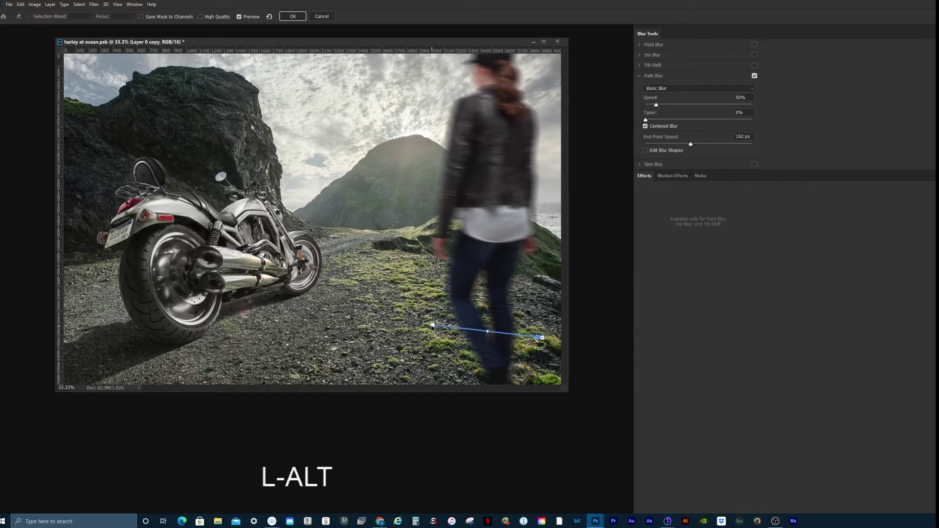
left_click_drag(433, 325, 441, 325)
Set the lower-leg path's end point speeds, 19 px for the first and 131 px for the other.
left_click(542, 337)
left_click_drag(691, 145, 674, 147)
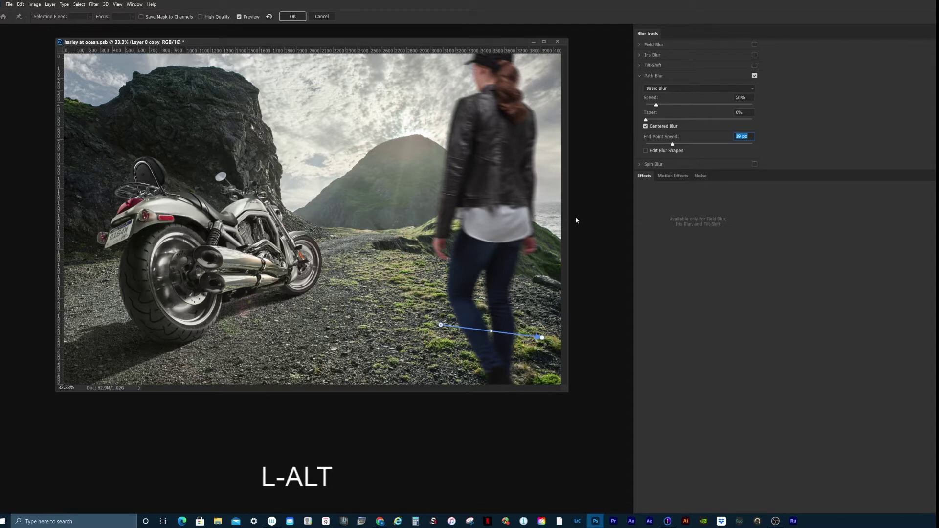
left_click(542, 338)
left_click_drag(691, 145, 687, 146)
Add a second short blur path across the model's left hand with end point speeds of 18 px at its start and 95 px at its end.
left_click(424, 246)
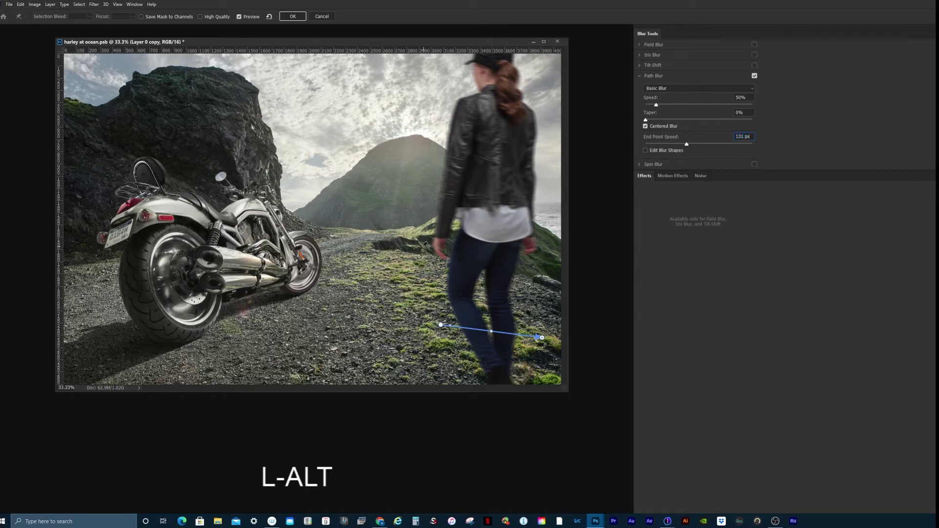
left_click(458, 252)
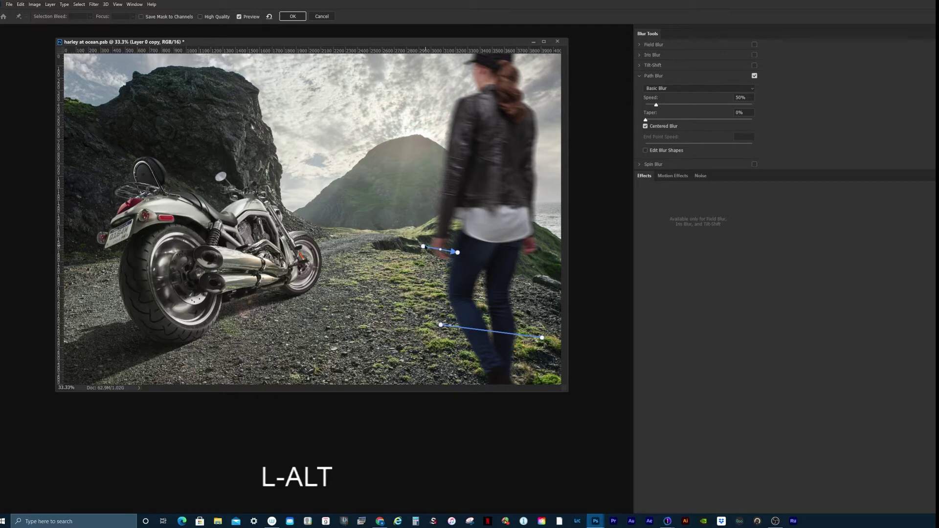
left_click(423, 246)
left_click_drag(690, 145, 672, 146)
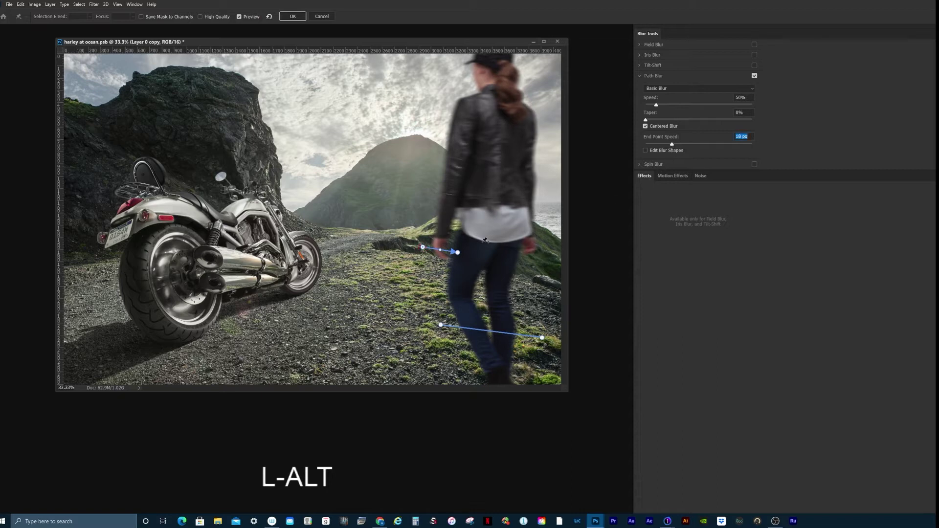
left_click(459, 252)
left_click_drag(690, 146, 683, 146)
Add a third blur path across the model's head, lower its start point speed, and set its end point speed to 20 px.
left_click(458, 79)
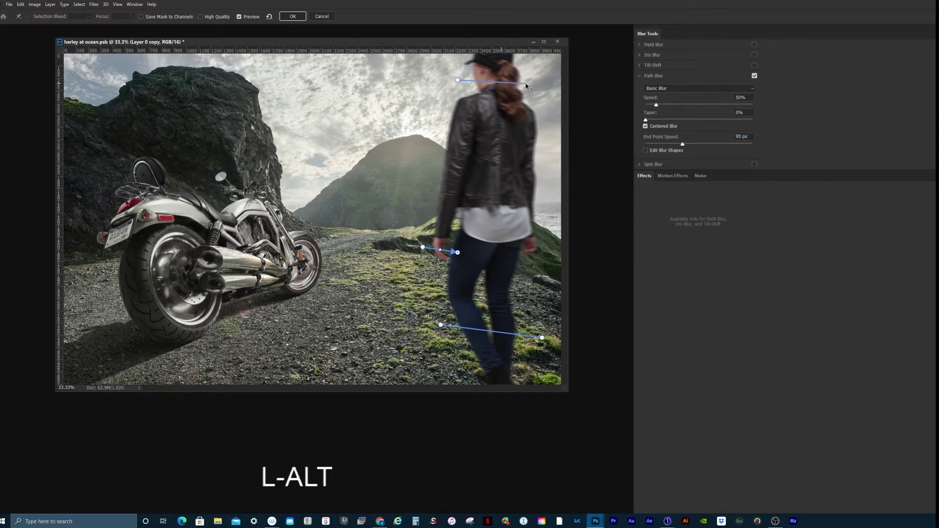
double_click(540, 87)
left_click(458, 80)
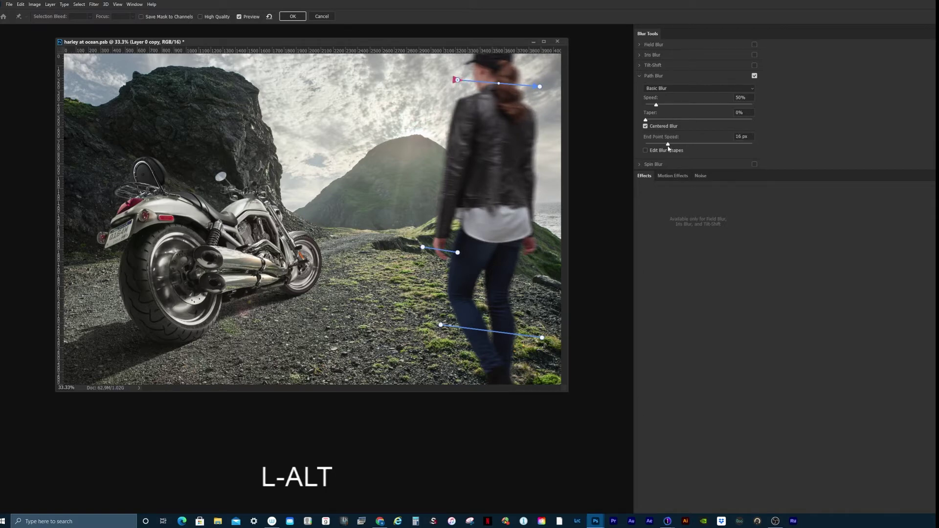
left_click_drag(686, 145, 664, 146)
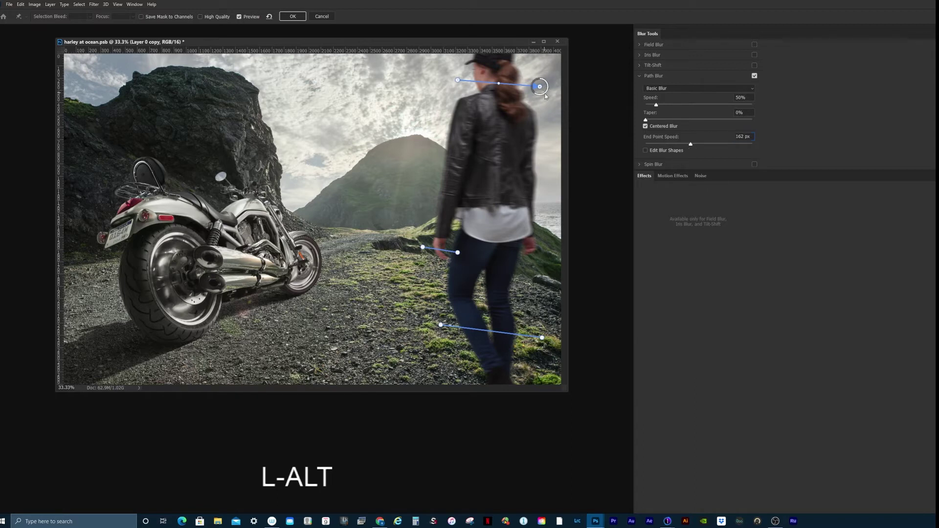
mouse_move(664, 144)
left_mouse_down()
mouse_move(689, 142)
mouse_move(674, 144)
left_mouse_up()
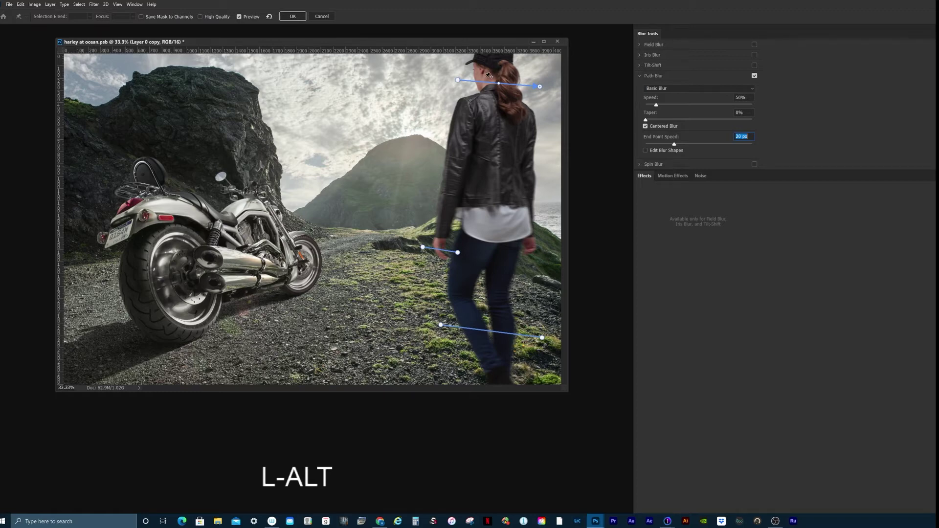
Move the head path's start point closer to the face and fine-tune the end point speeds of the head and lower-leg paths.
left_click(457, 81)
left_click(539, 87)
left_click_drag(673, 146, 676, 145)
left_click_drag(458, 80, 464, 82)
left_click_drag(673, 144, 677, 145)
left_click(542, 337)
left_click_drag(688, 145, 689, 145)
Add a fourth blur path across the model's jacket and set its start point speed to 16 px.
left_click(432, 165)
double_click(545, 176)
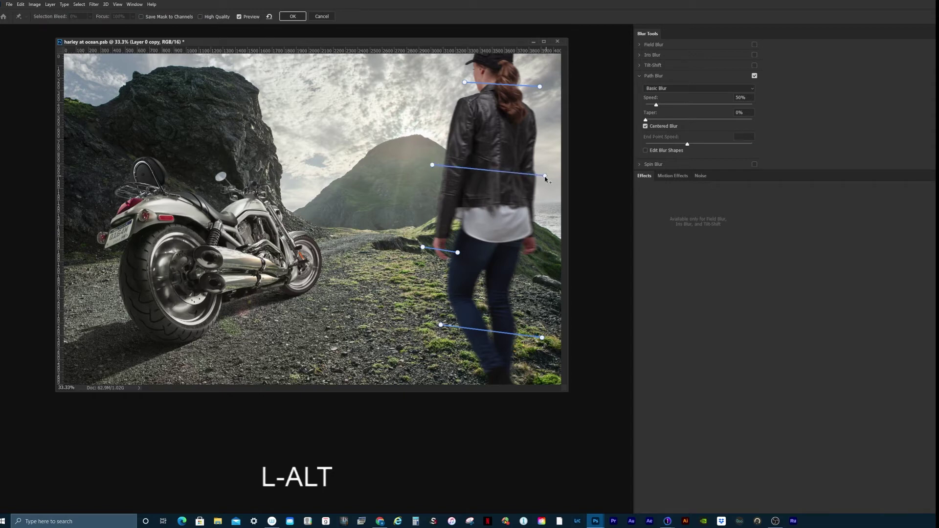
left_click(432, 166)
left_click_drag(691, 146, 668, 146)
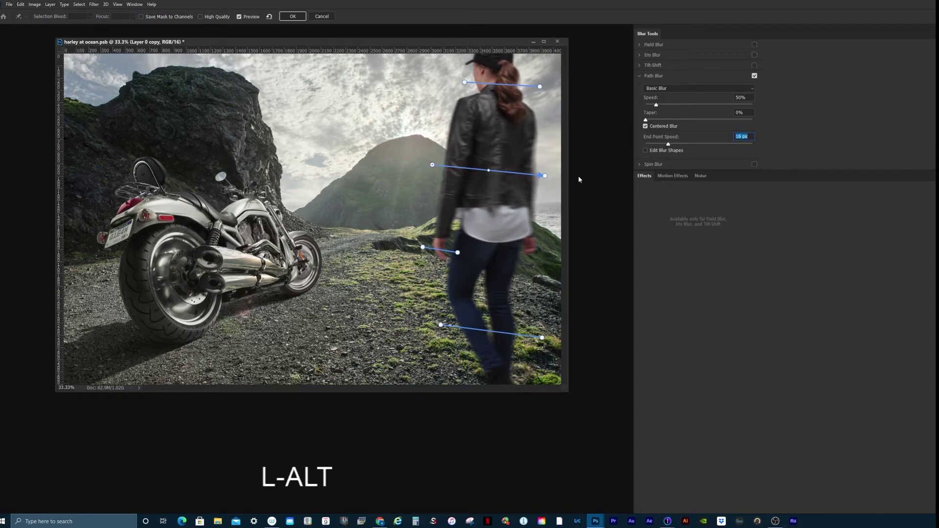
Shift the jacket path's outer end slightly outward and up, lower its end point speed a little, and apply the blur.
left_click_drag(546, 177, 553, 172)
left_click_drag(691, 144, 689, 145)
left_click(296, 18)
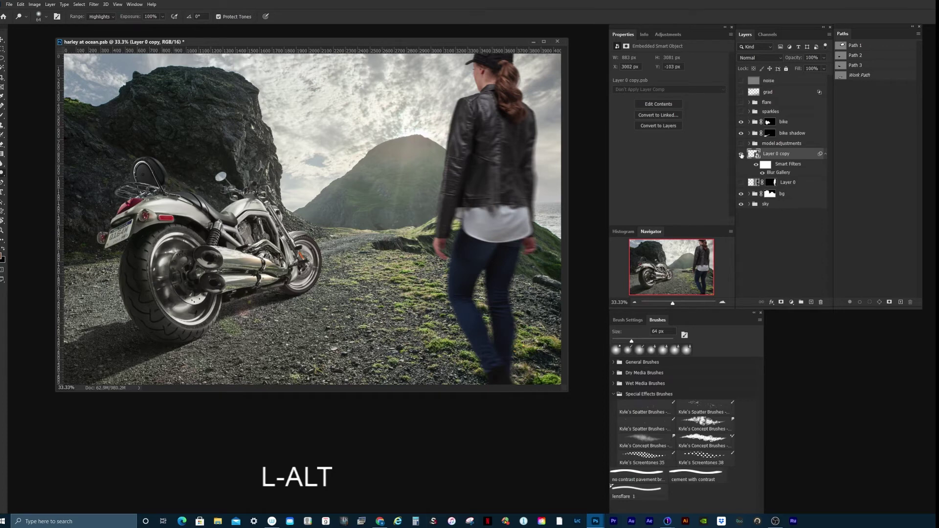
Compare the blurred Layer 0 copy with the original Layer 0 by alternating their visibility.
left_click(742, 155)
left_click(741, 155)
left_click(742, 155)
left_click(742, 183)
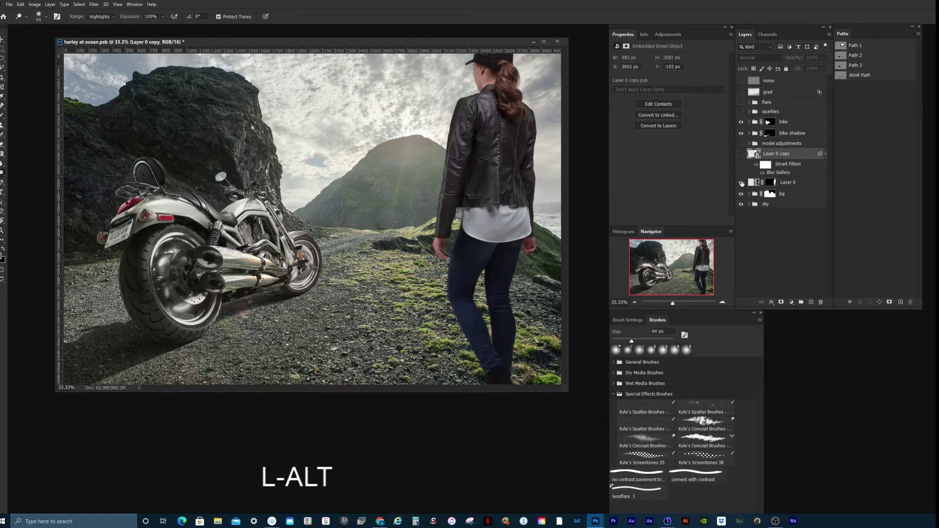
left_click(742, 183)
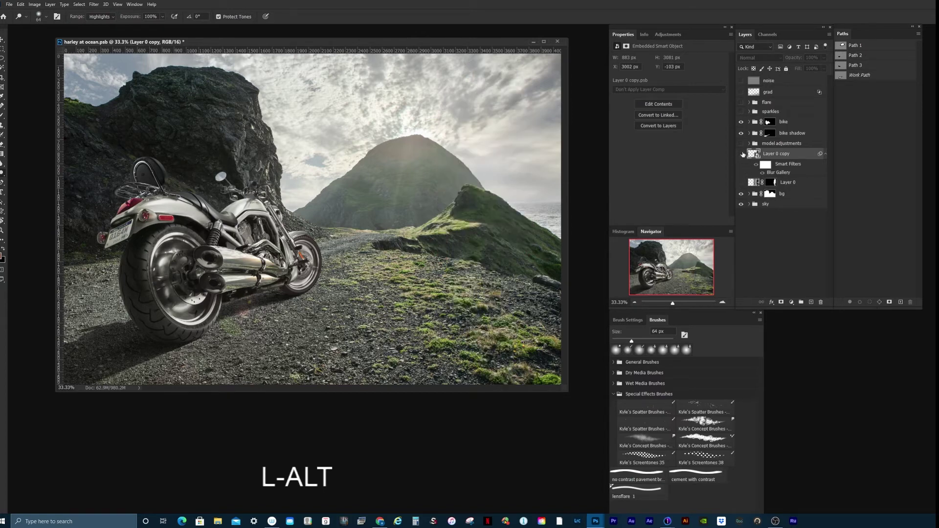
left_click(742, 156)
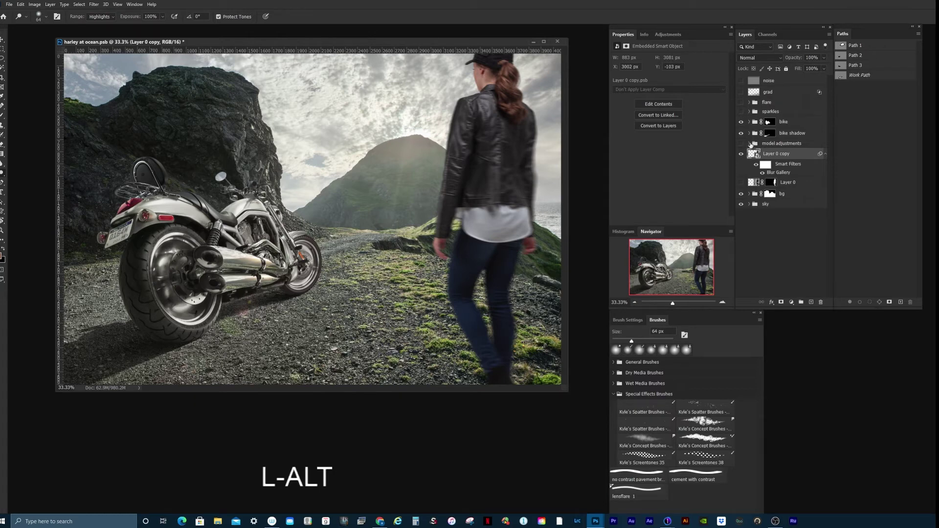
Move Layer 0 copy to the top of the model adjustments group and make the group visible.
left_click(750, 144)
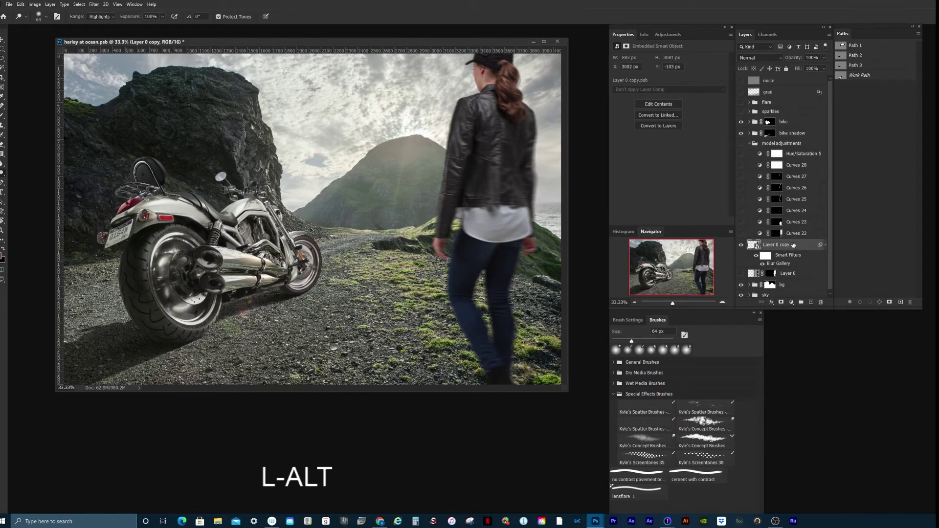
left_click_drag(794, 245, 801, 146)
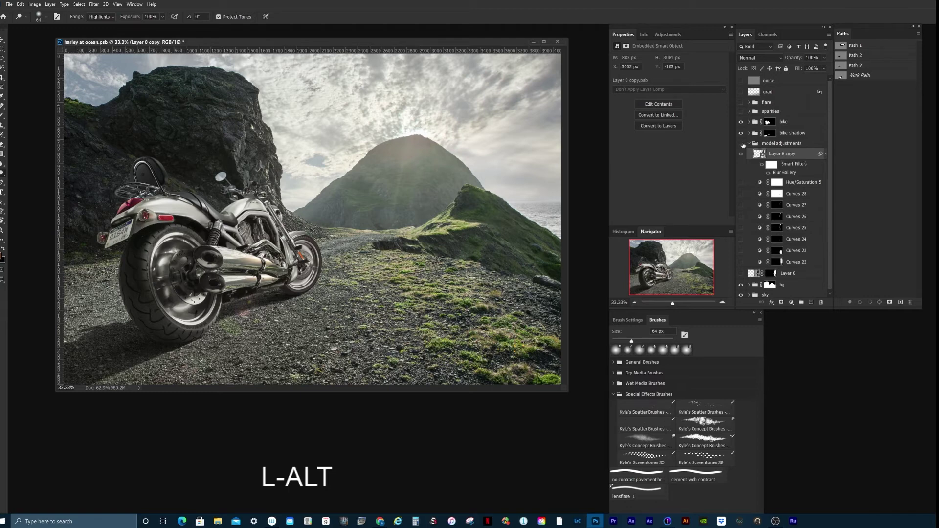
left_click(741, 143)
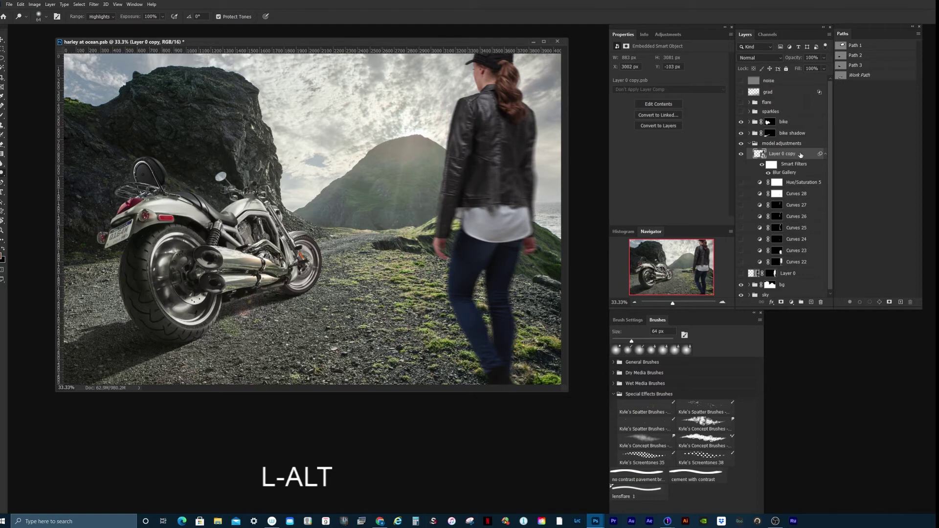
Move Layer 0 copy beneath Curves 22 in the model adjustments group and make all the adjustment layers above it visible.
left_click_drag(799, 155, 799, 264)
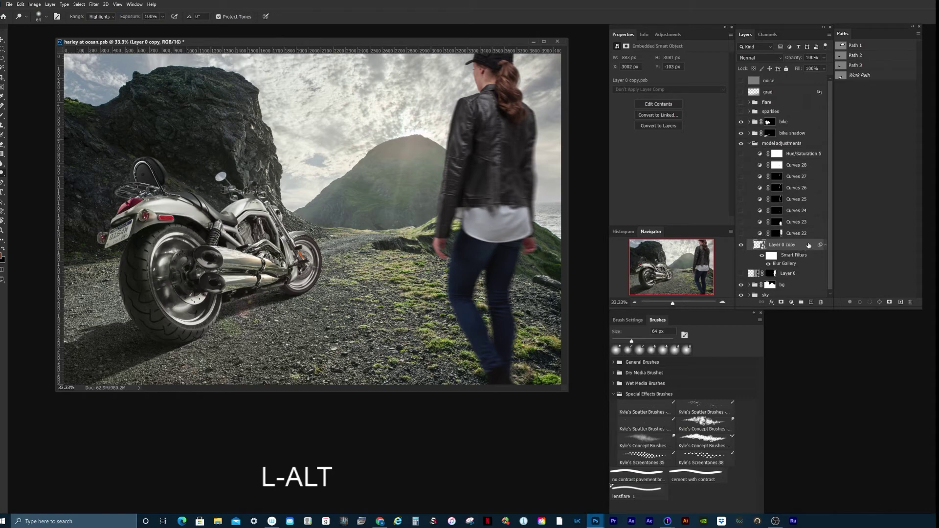
left_click(741, 245)
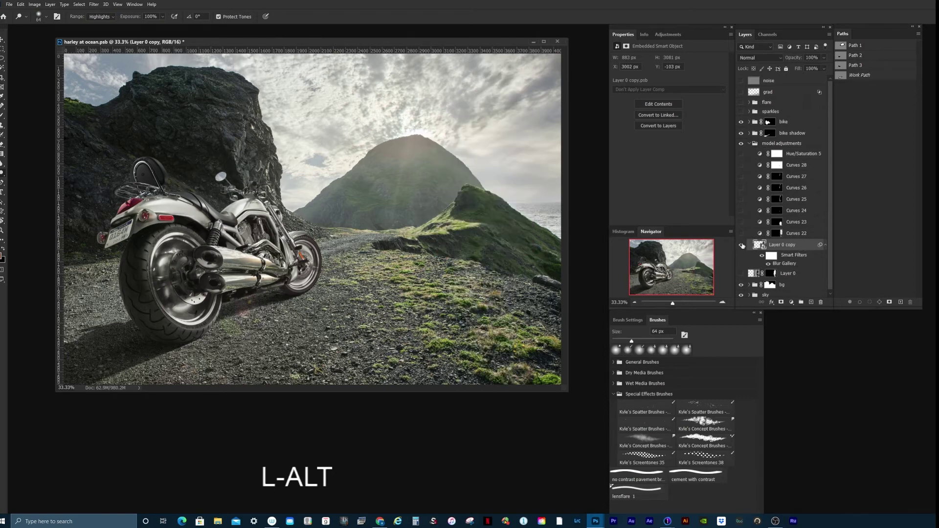
left_click(741, 245)
left_click(741, 233)
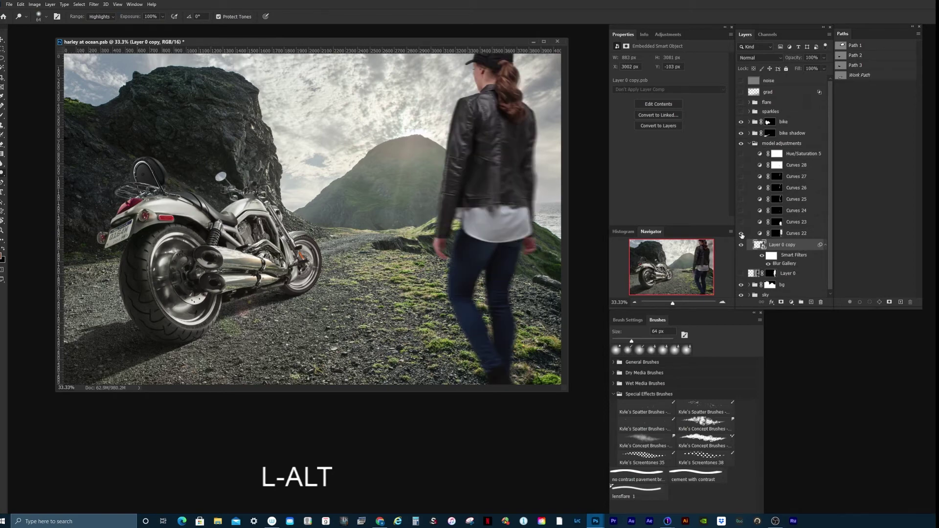
left_click_drag(742, 235, 741, 155)
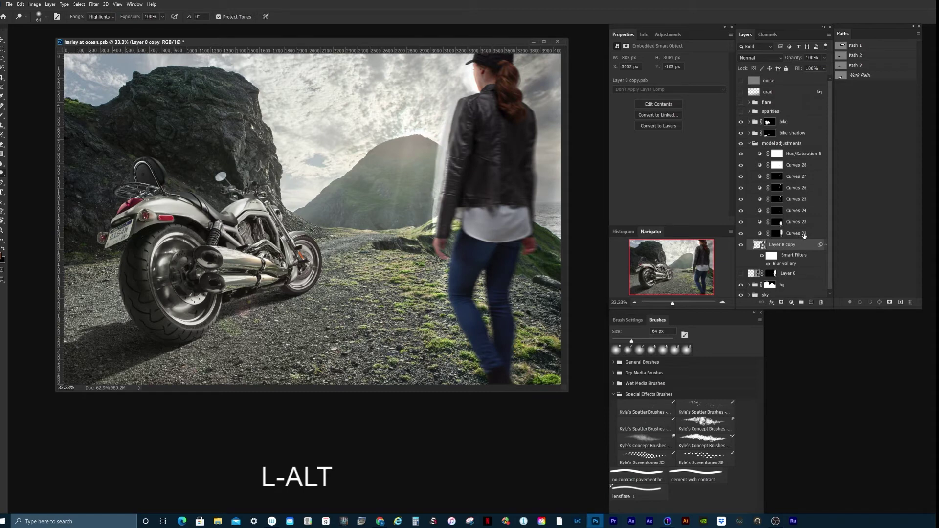
Clip the Curves 22 and Curves 23 adjustments to Layer 0 copy.
left_click(803, 233)
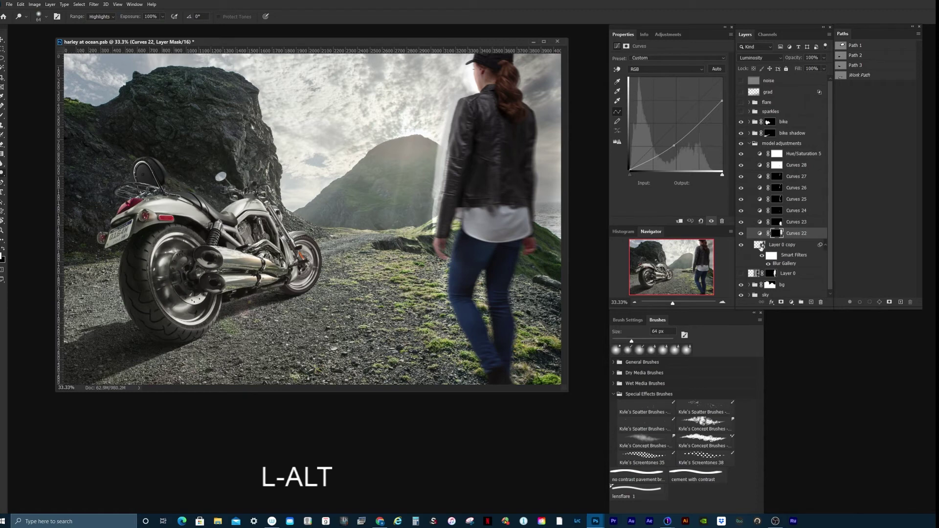
left_click(760, 233)
left_click(763, 240, "alt")
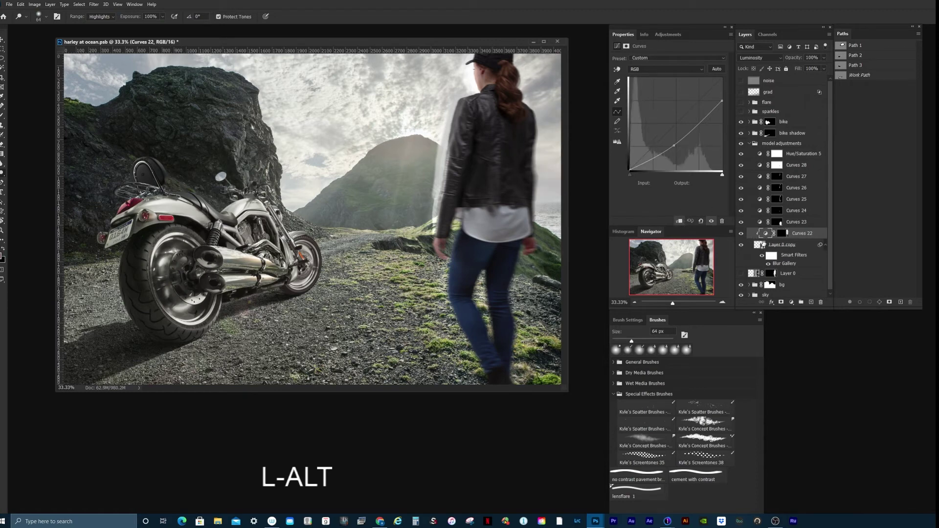
left_click(763, 223)
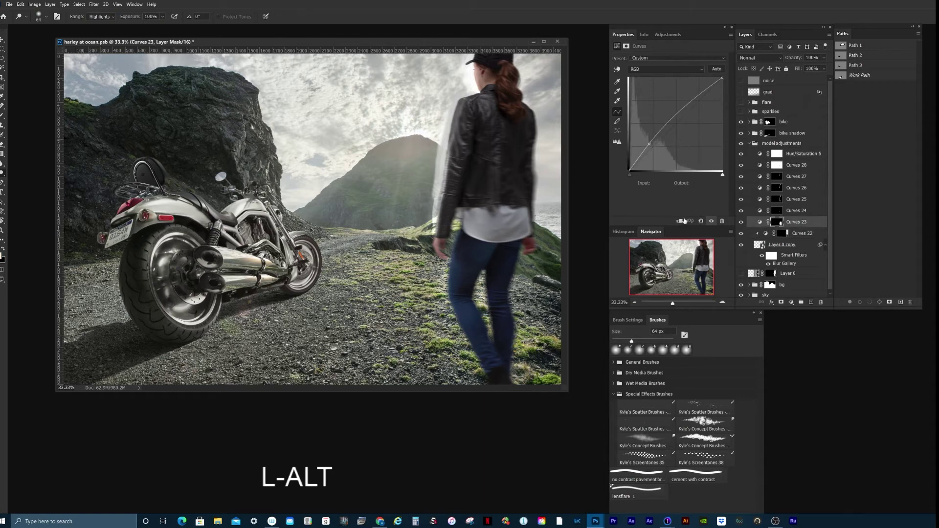
left_click(681, 221)
Clip the remaining model adjustments, Curves 24 through Curves 28 and Hue/Saturation 5, to Layer 0 copy.
key("alt+bracketright")
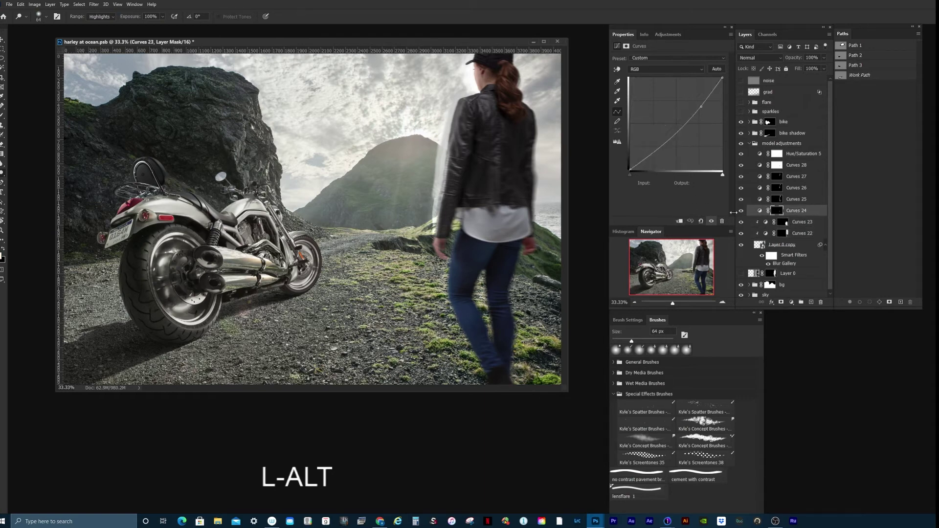
left_click(752, 205, "alt")
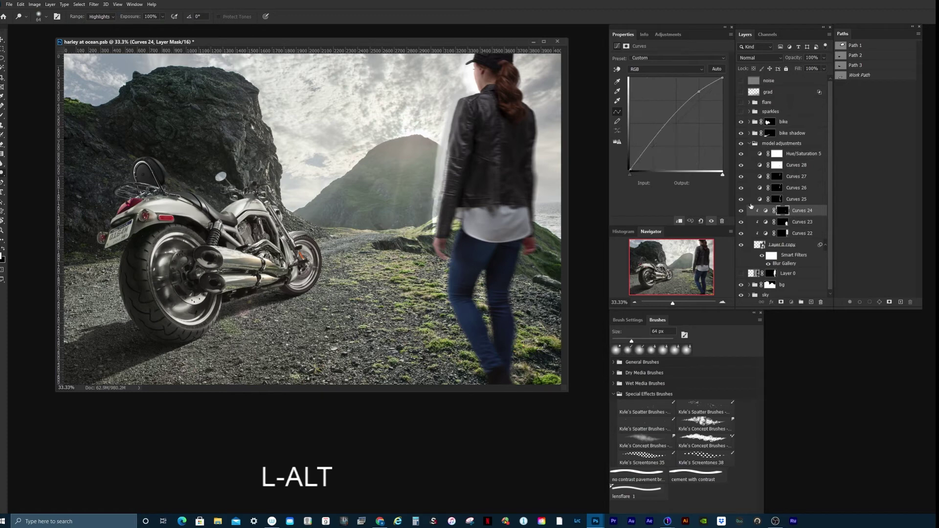
left_click(743, 196, "alt")
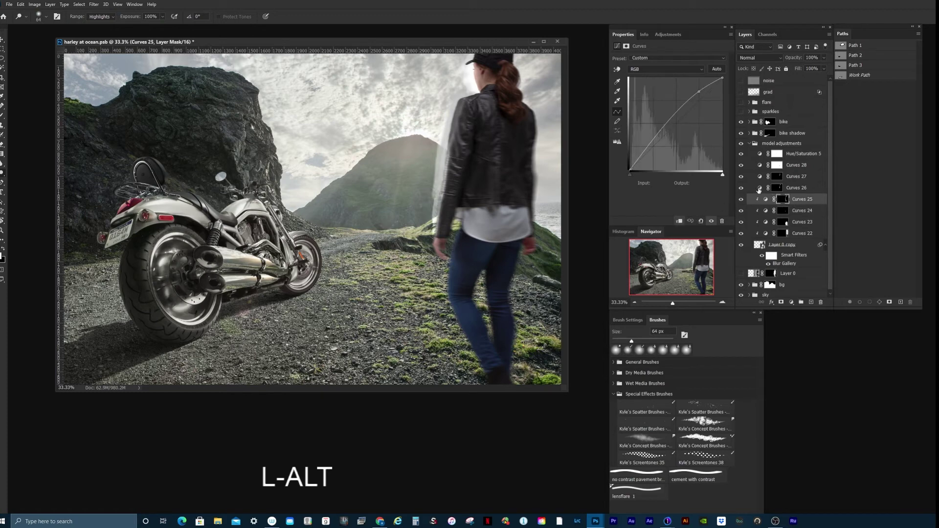
left_click(759, 192, "alt")
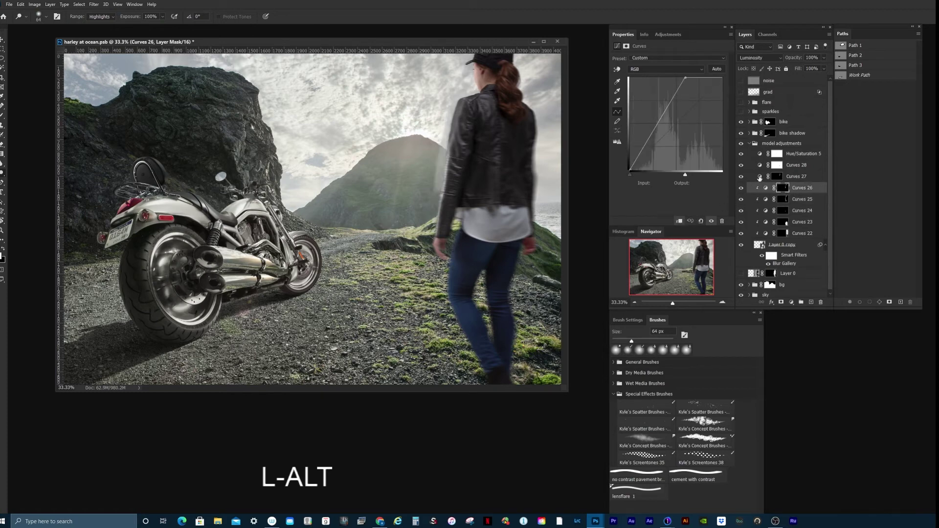
left_click(759, 178, "alt")
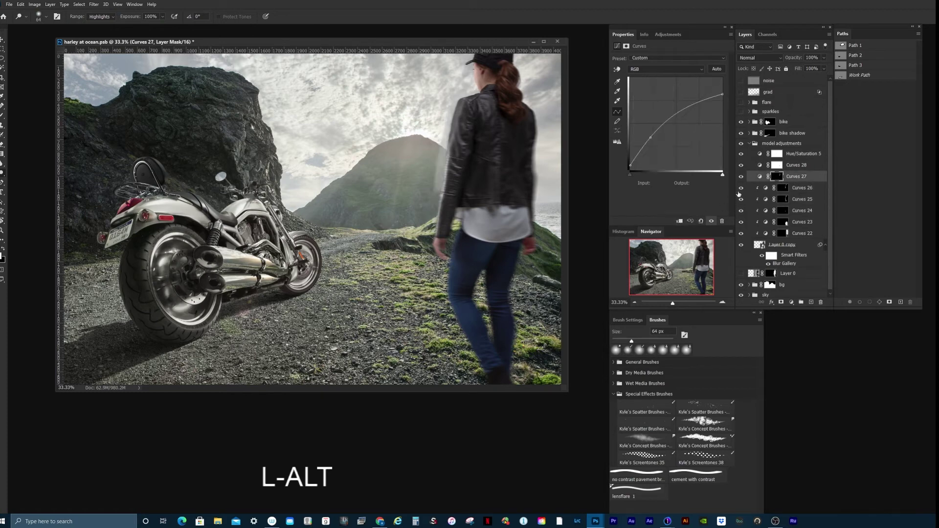
left_click(756, 167, "alt")
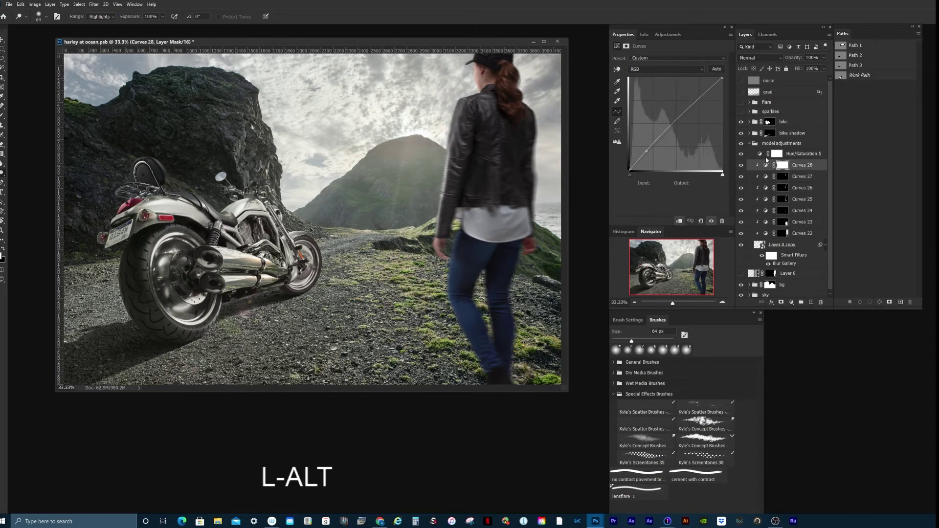
left_click(766, 155)
left_click(680, 222)
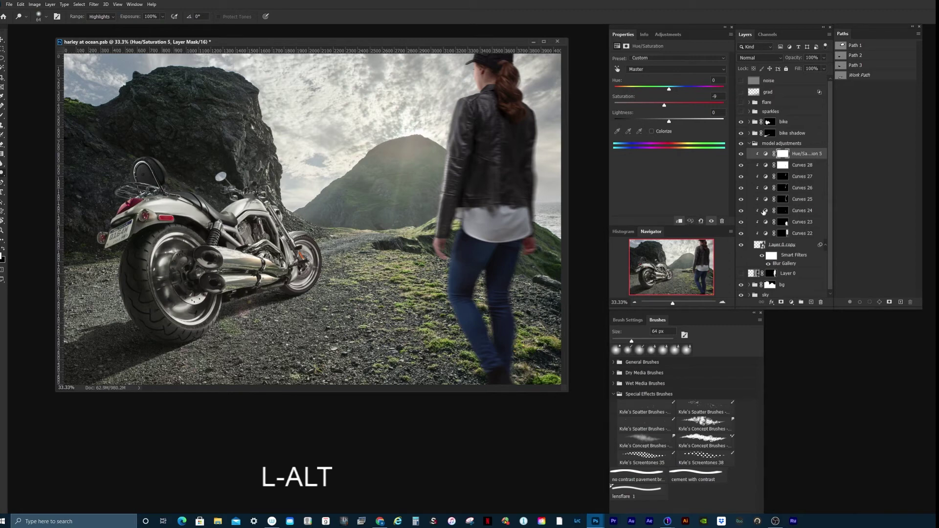
Hide all the clipped model adjustments and examine the effect of Curves 22 by toggling its visibility, leaving it shown.
left_click_drag(742, 157, 741, 225)
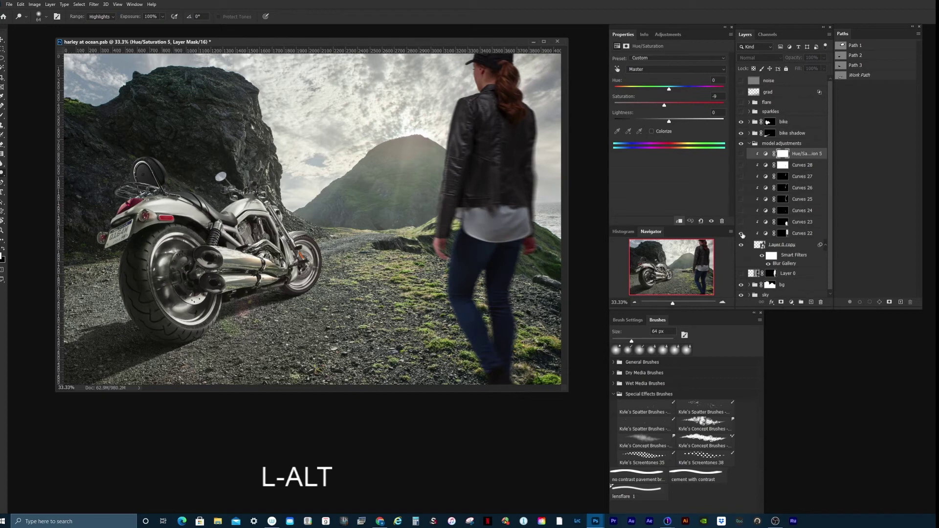
left_click(742, 233)
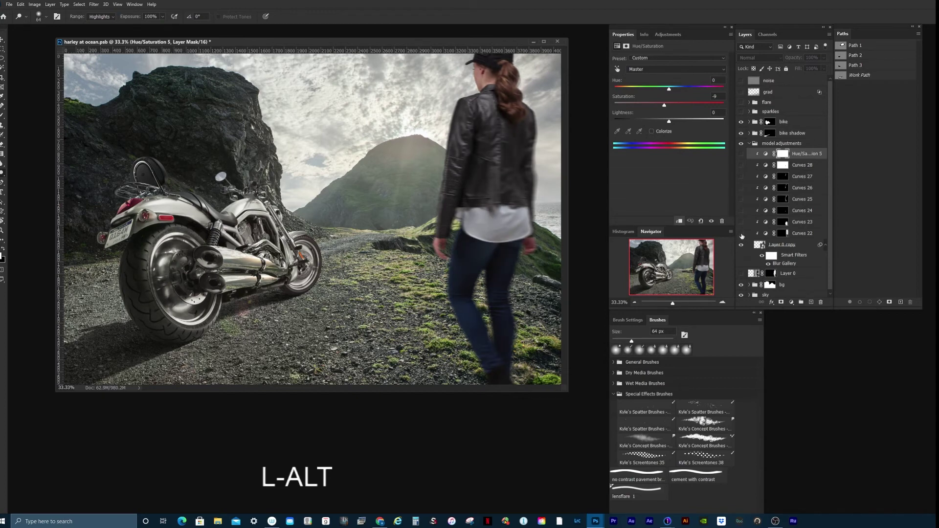
left_click(742, 235)
left_click(743, 235)
left_click(742, 236)
left_click(743, 235)
left_click(742, 235)
left_click(742, 235)
left_click(741, 236)
left_click(742, 235)
left_click(741, 235)
Examine the effect of Curves 23 on the model by toggling its visibility, leaving it shown.
left_click(742, 223)
left_click(742, 223)
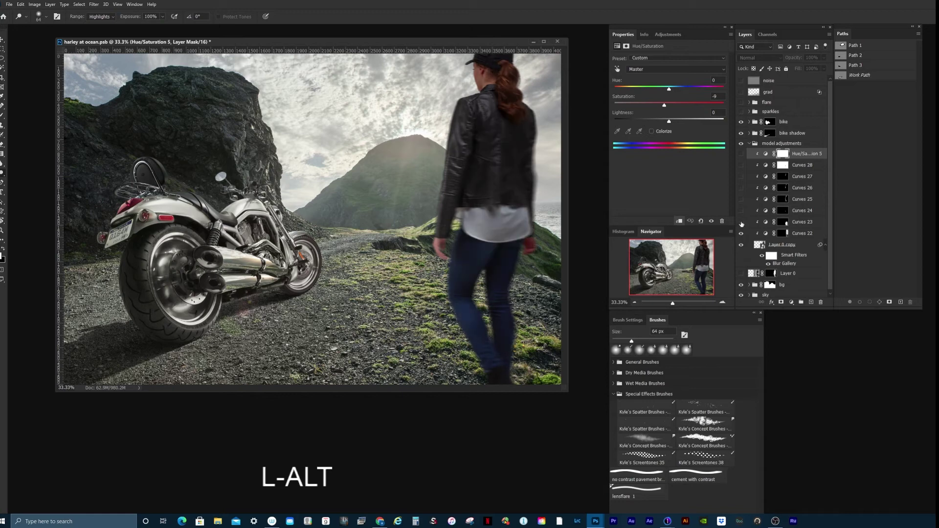
left_click(741, 223)
left_click(742, 222)
left_click(742, 223)
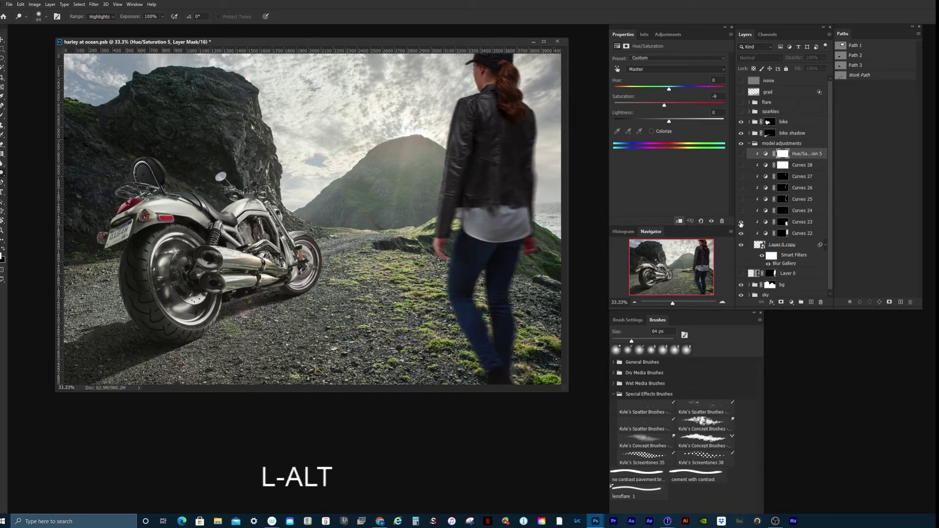
left_click(742, 224)
left_click(742, 224)
left_click(742, 223)
left_click(742, 224)
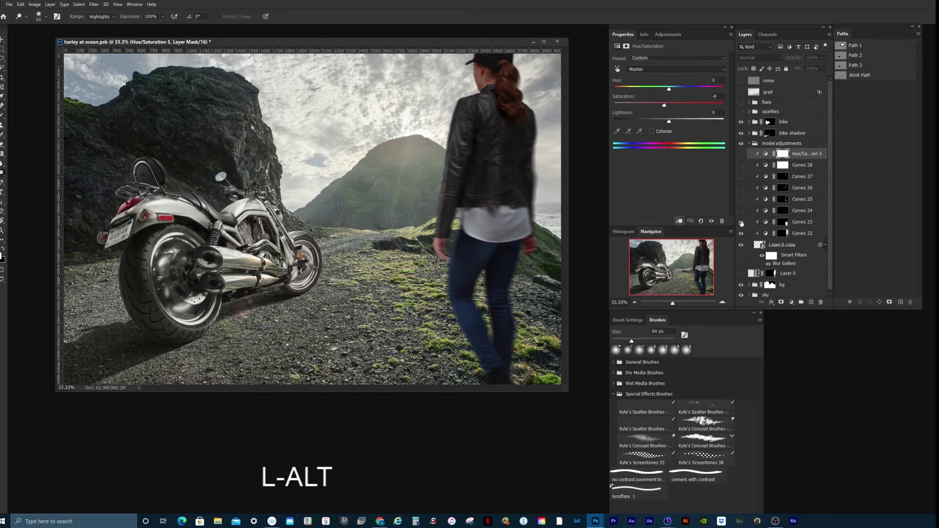
Examine the effect of Curves 24 on the model by toggling its visibility, leaving it shown.
left_click(741, 211)
left_click(741, 212)
left_click(741, 212)
left_click(742, 213)
left_click(741, 212)
left_click(741, 212)
left_click(742, 212)
left_click(743, 212)
Examine the effect of Curves 25 on the model by toggling its visibility, leaving it shown.
left_click(742, 201)
left_click(742, 201)
left_click(742, 201)
left_click(743, 201)
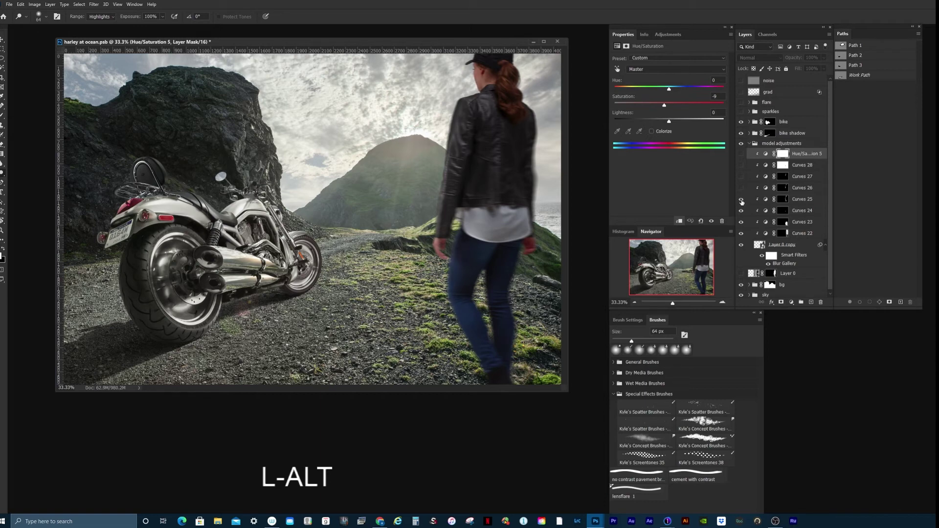
left_click(742, 201)
left_click(743, 201)
left_click(742, 201)
left_click(742, 201)
left_click(743, 201)
left_click(742, 201)
Examine the effects of Curves 26 and Curves 27 by toggling each layer's visibility, leaving both shown.
left_click(742, 189)
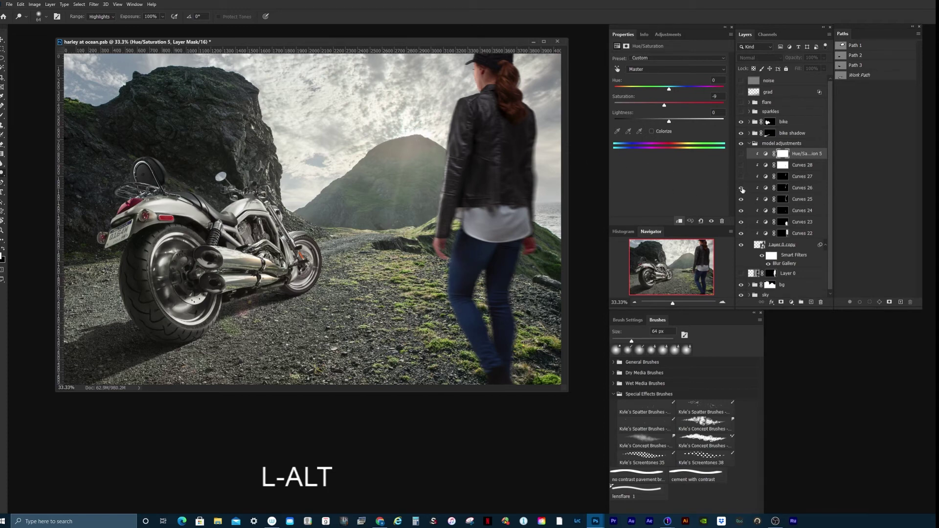
left_click(742, 190)
left_click(742, 191)
left_click(742, 178)
left_click(741, 178)
left_click(741, 178)
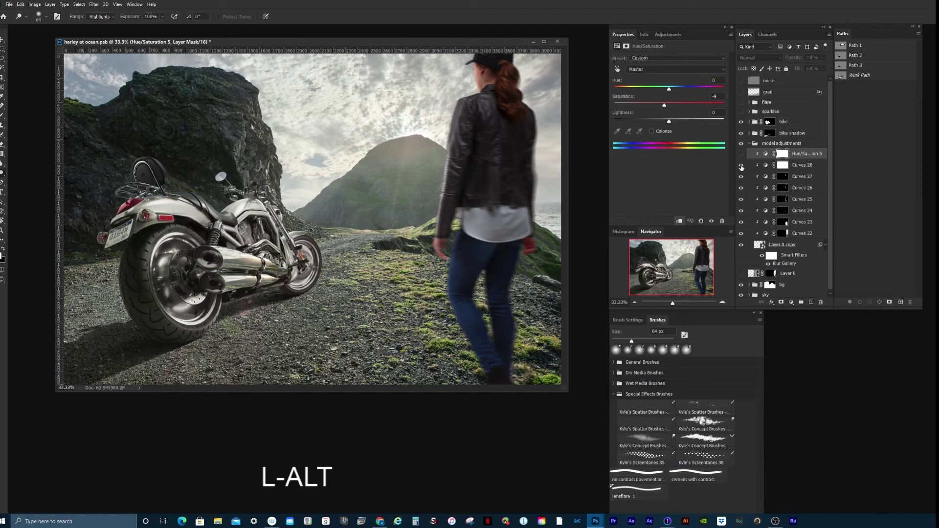
Examine the effect of Curves 28 on the model by toggling its visibility, leaving it shown.
left_click(742, 166)
left_click(742, 167)
left_click(742, 167)
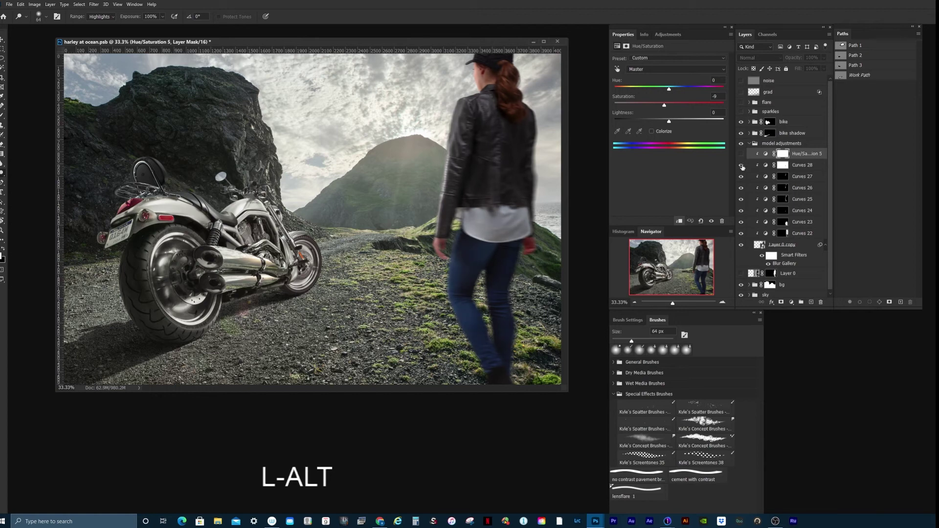
left_click(742, 167)
left_click(741, 167)
Examine the effect of Hue/Saturation 5 on the model by toggling its visibility, leaving it shown.
left_click(742, 155)
left_click(741, 155)
left_click(741, 155)
left_click(742, 155)
left_click(742, 156)
left_click(741, 156)
left_click(741, 155)
Collapse the model adjustments group and compare the composite with the group hidden and shown.
left_click(750, 143)
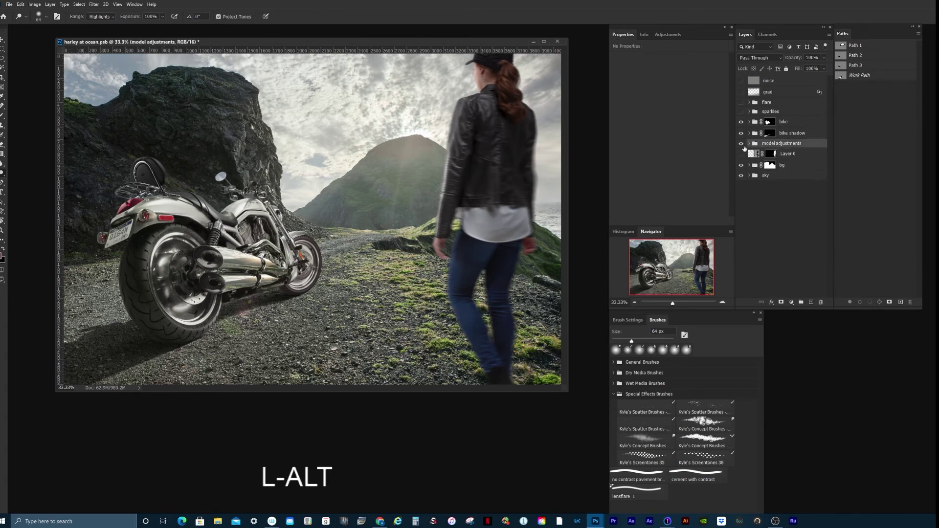
left_click(742, 145)
left_click(741, 145)
left_click(749, 143, "alt")
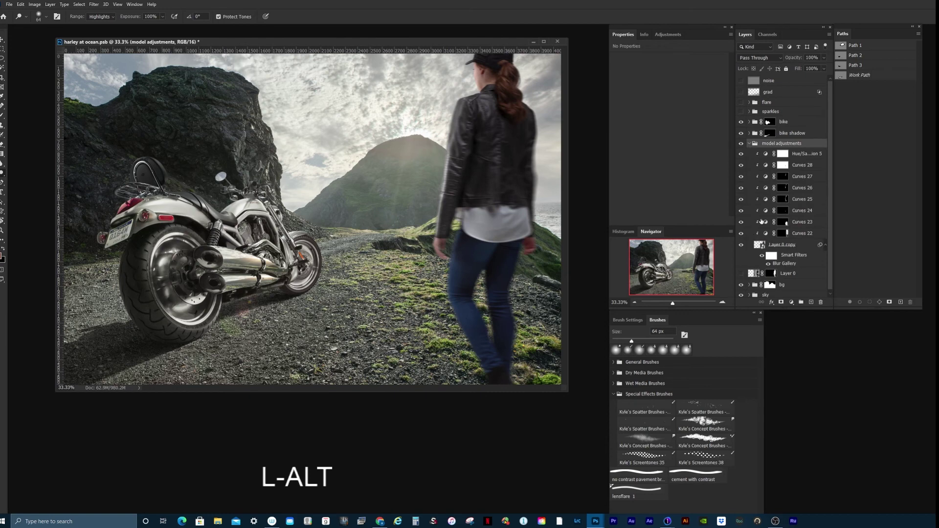
left_click(749, 144)
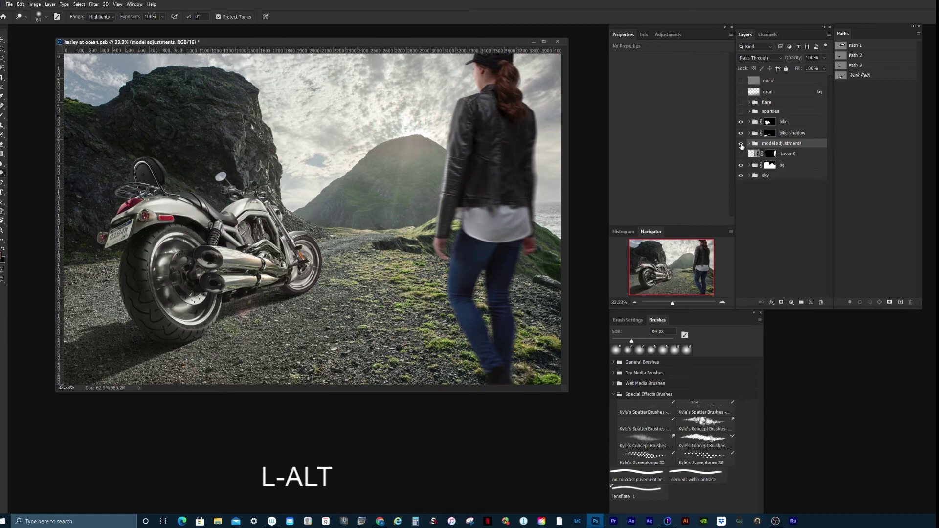
left_click(742, 144)
left_click(742, 144)
Make the sparkles group visible and compare the motorcycle with and without it at 100% zoom.
left_click(741, 114)
key("ctrl+1")
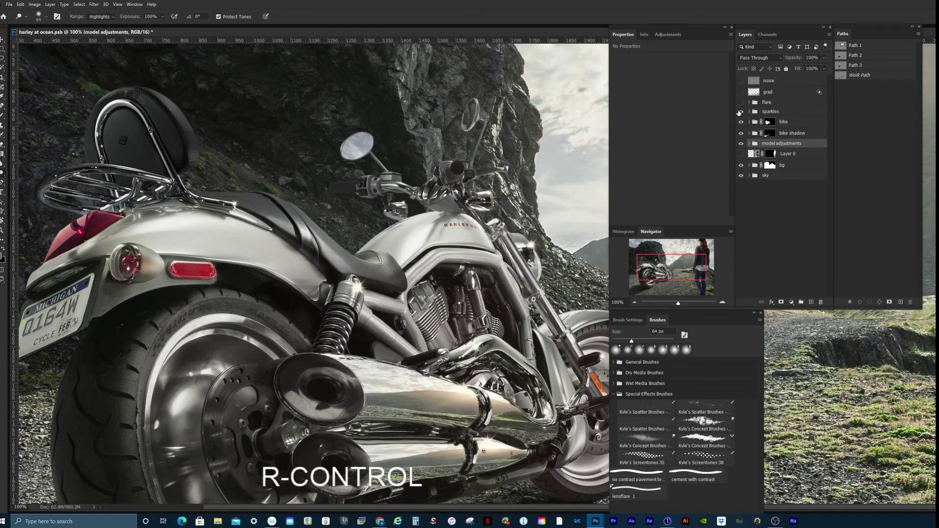
left_click(741, 112)
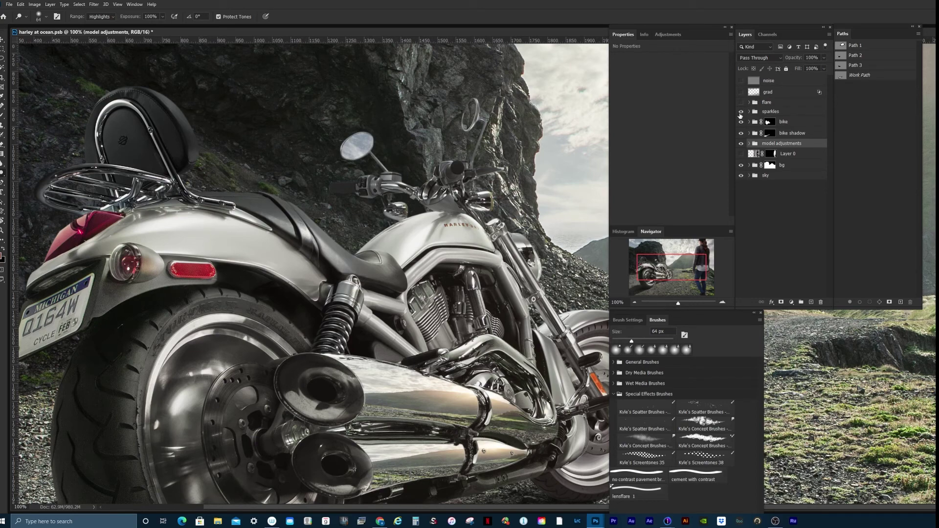
left_click(741, 112)
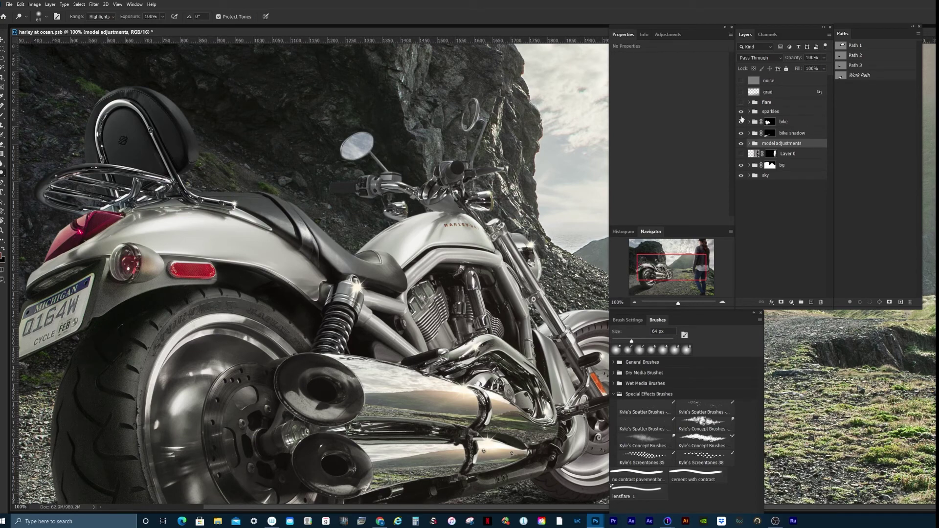
left_click(741, 112)
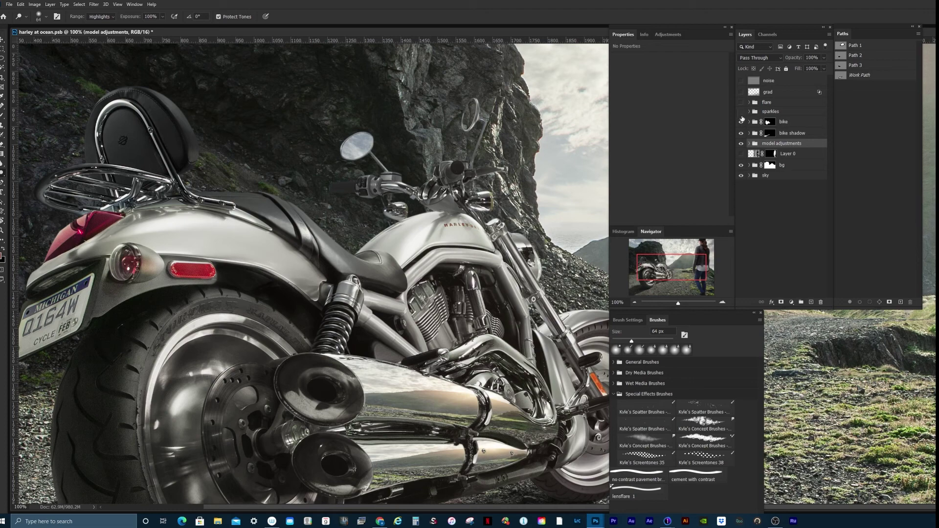
left_click(741, 113)
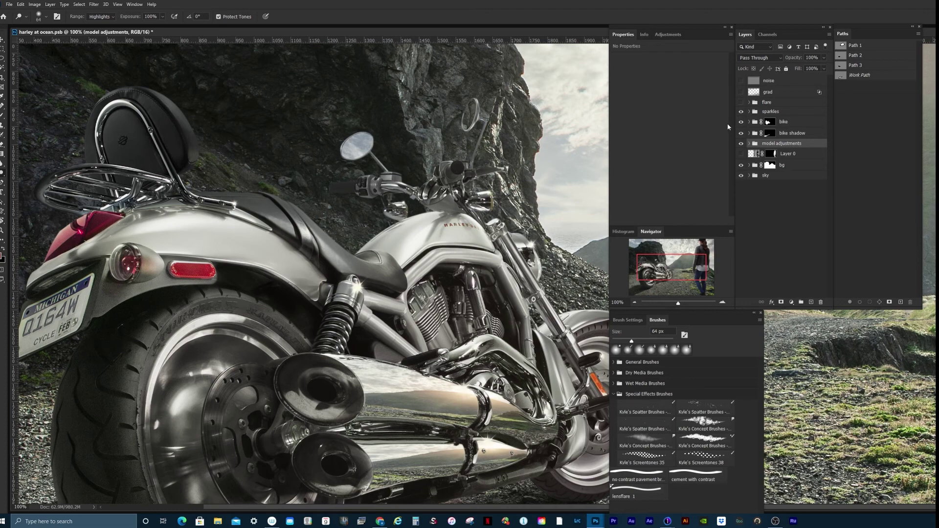
Make the flare group visible over the whole composite and expand it to show its layers.
key("ctrl+minus")
key("ctrl+minus")
key("ctrl+minus")
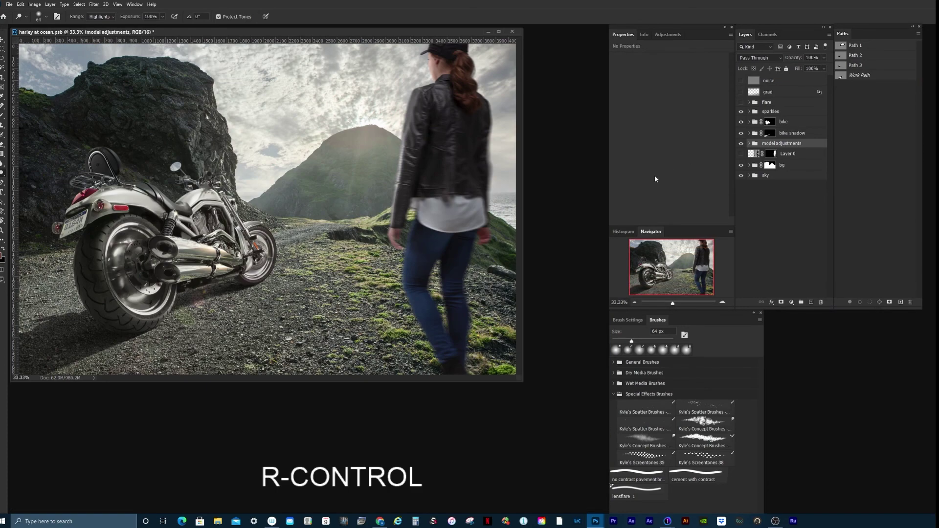
left_click_drag(467, 33, 517, 52)
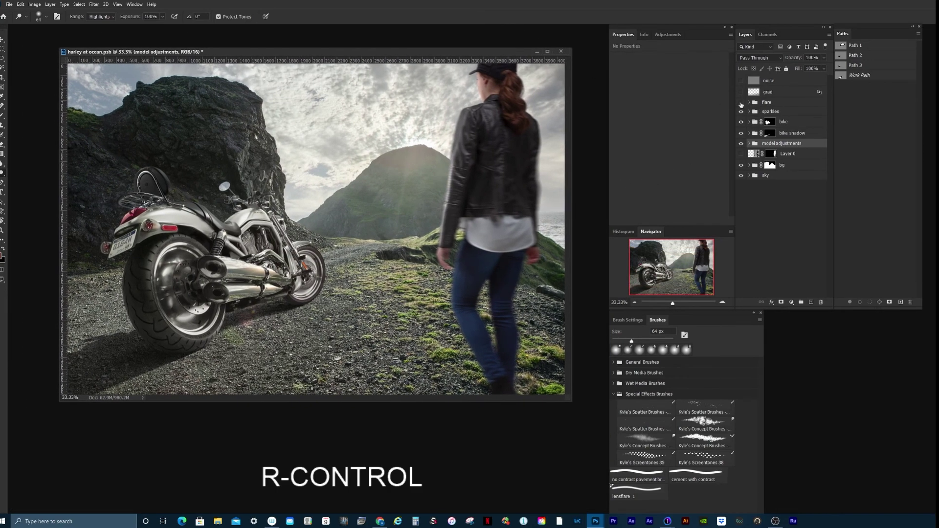
left_click(741, 103)
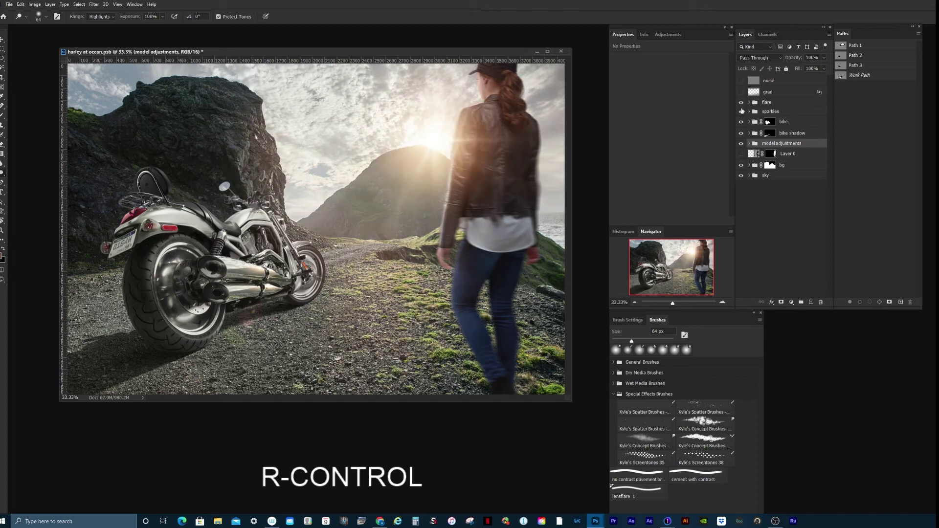
left_click(749, 102)
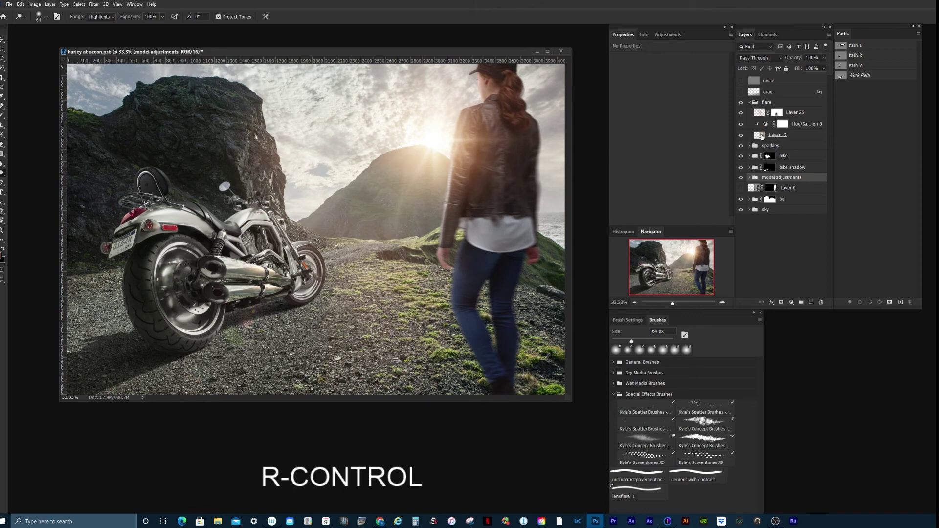
Select Layer 12 in the flare group and toggle the visibility of Layer 12, Hue/Saturation 3 and Layer 25 to compare their effects.
left_click(762, 137)
left_click(742, 136)
left_click(742, 136)
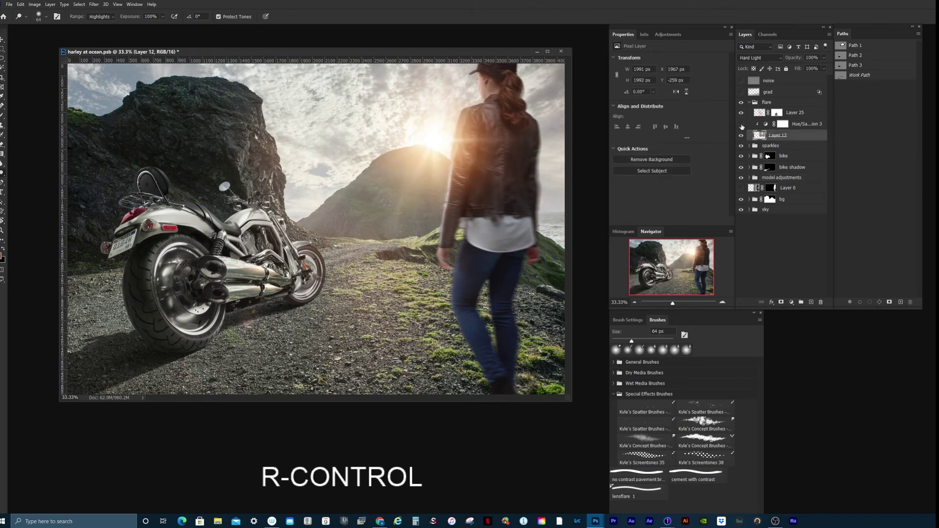
left_click(742, 125)
left_click(740, 114)
left_click(741, 114)
left_click(740, 114)
left_click(741, 114)
Hide Hue/Saturation 3 and Layer 12, and toggle Layer 25 to examine its light rays on their own.
left_click(742, 126)
left_click(741, 135)
left_click(740, 114)
left_click(741, 116)
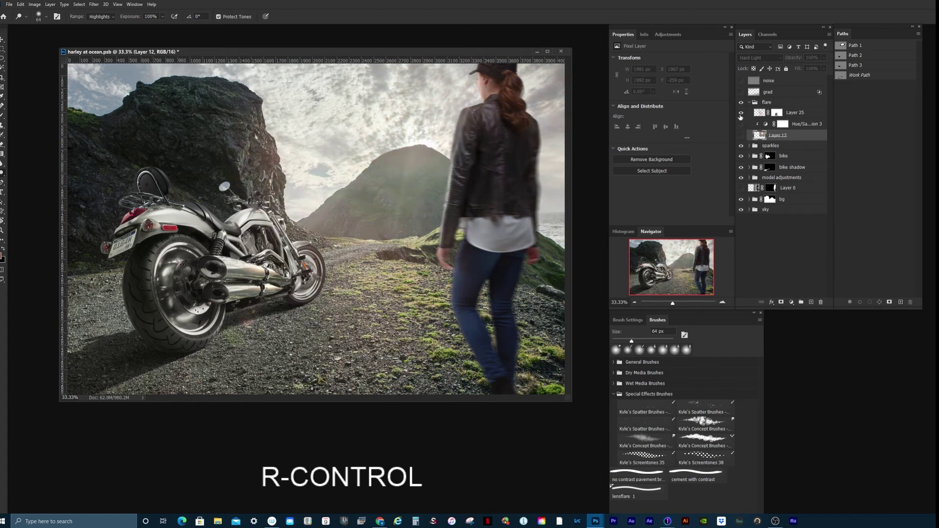
left_click(741, 117)
left_click(741, 113)
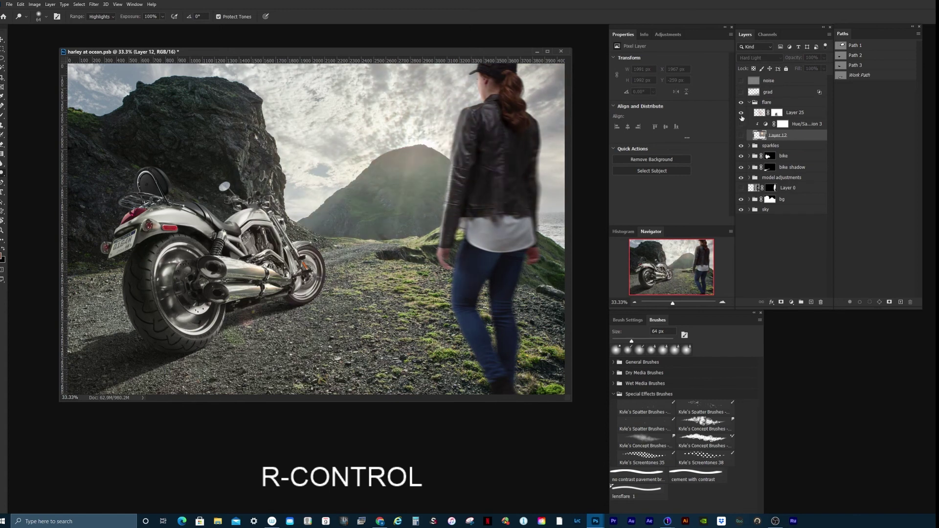
Show Hue/Saturation 3 and Layer 12 again and collapse the flare group.
left_click(741, 124)
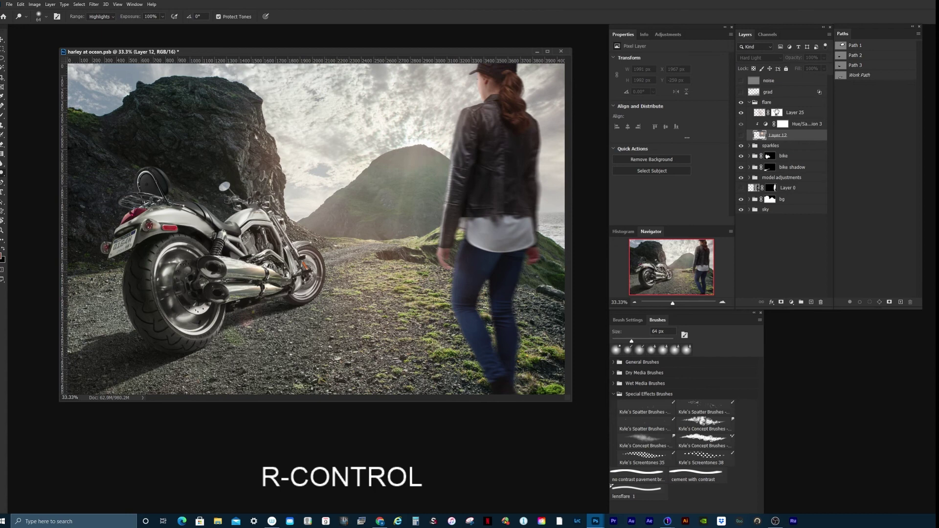
left_click(741, 135)
left_click(750, 103)
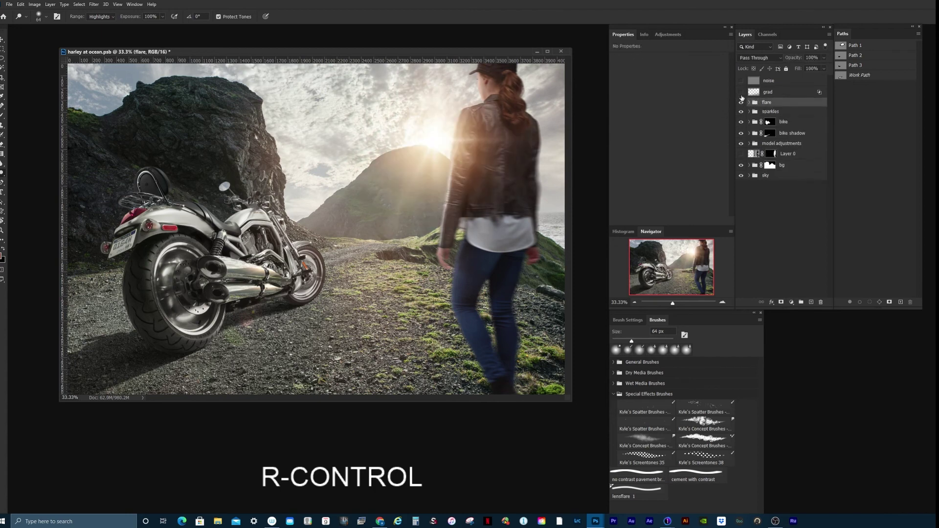
Compare the composite with and without the grad layer above the flare group, leaving the layer visible.
left_click(741, 92)
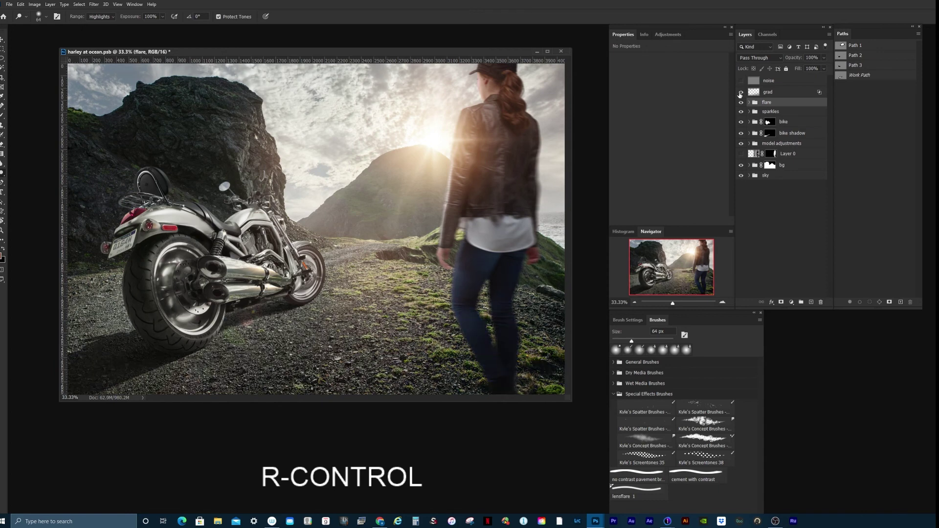
left_click(741, 93)
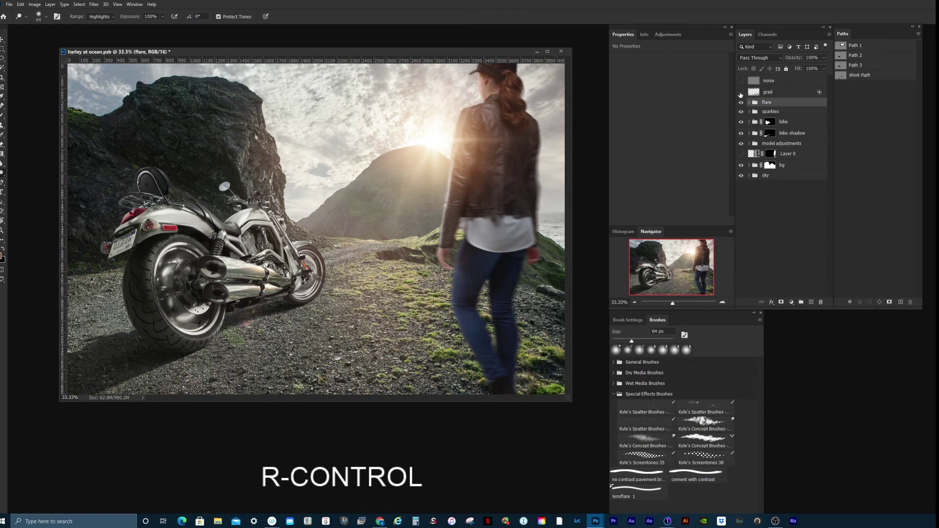
left_click(741, 92)
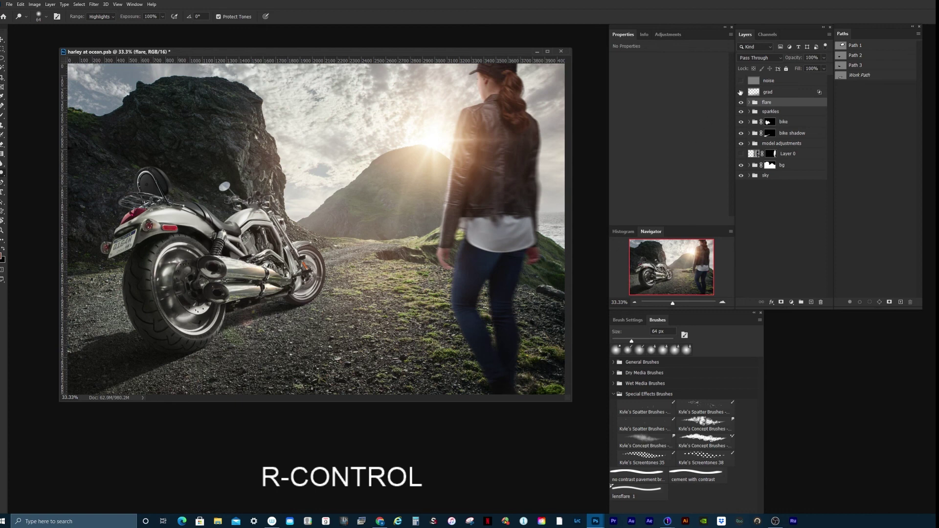
left_click(742, 92)
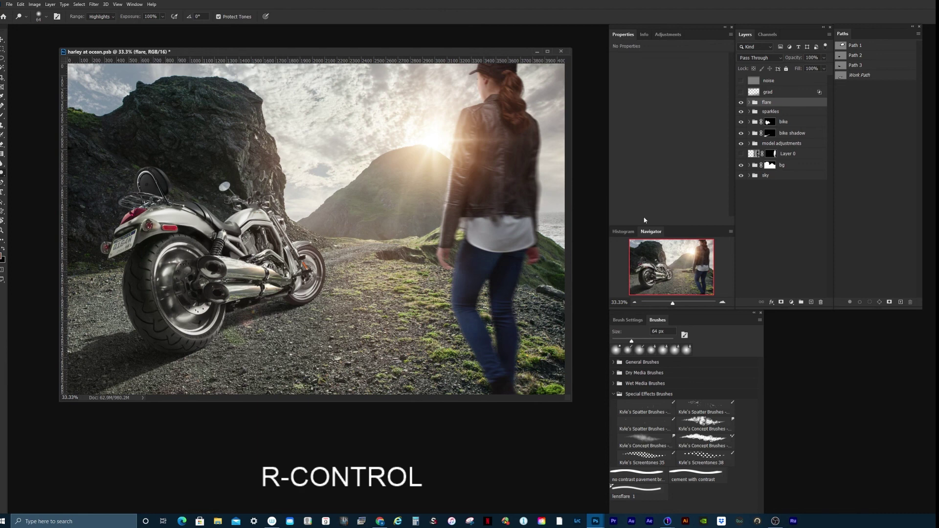
left_click(742, 93)
left_click(741, 93)
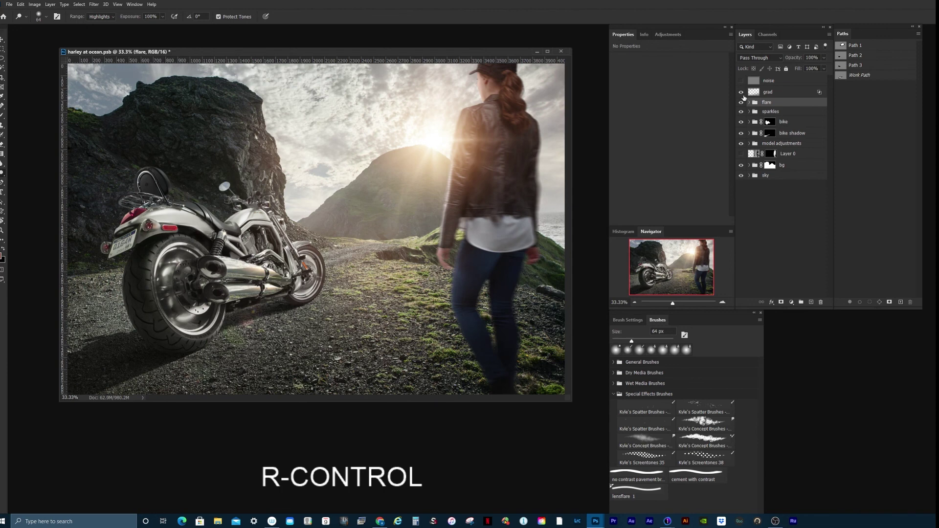
left_click(741, 93)
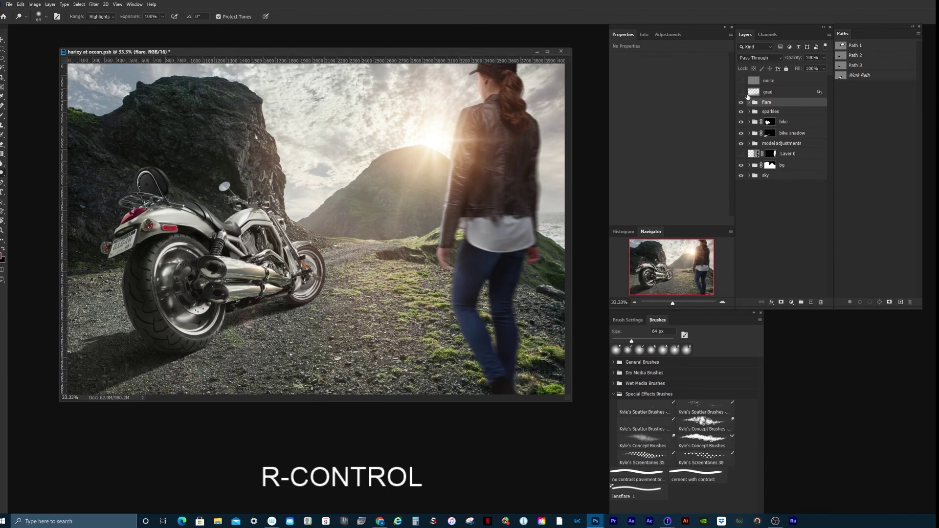
left_click(742, 93)
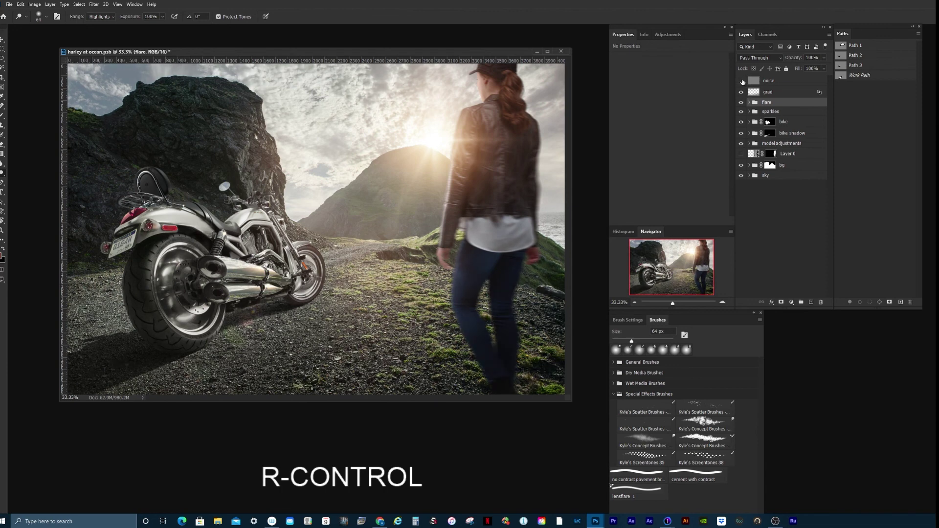